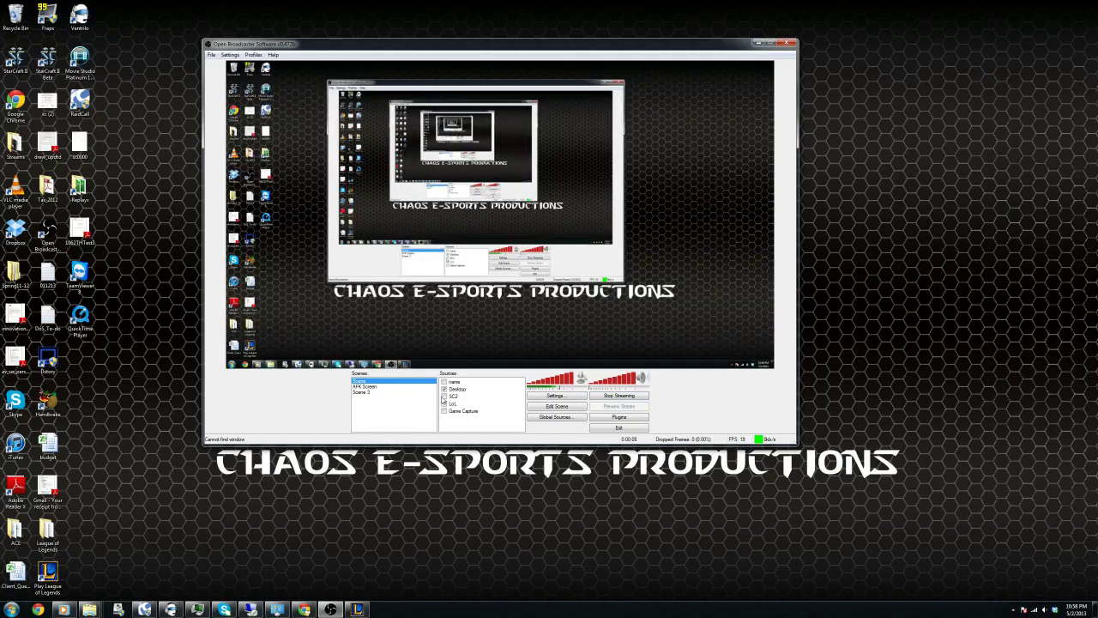
Uncheck the LoL source, then shrink the OBS window and move it to the desktop's top-left corner
left_click(443, 404)
left_click_drag(493, 48, 527, 54)
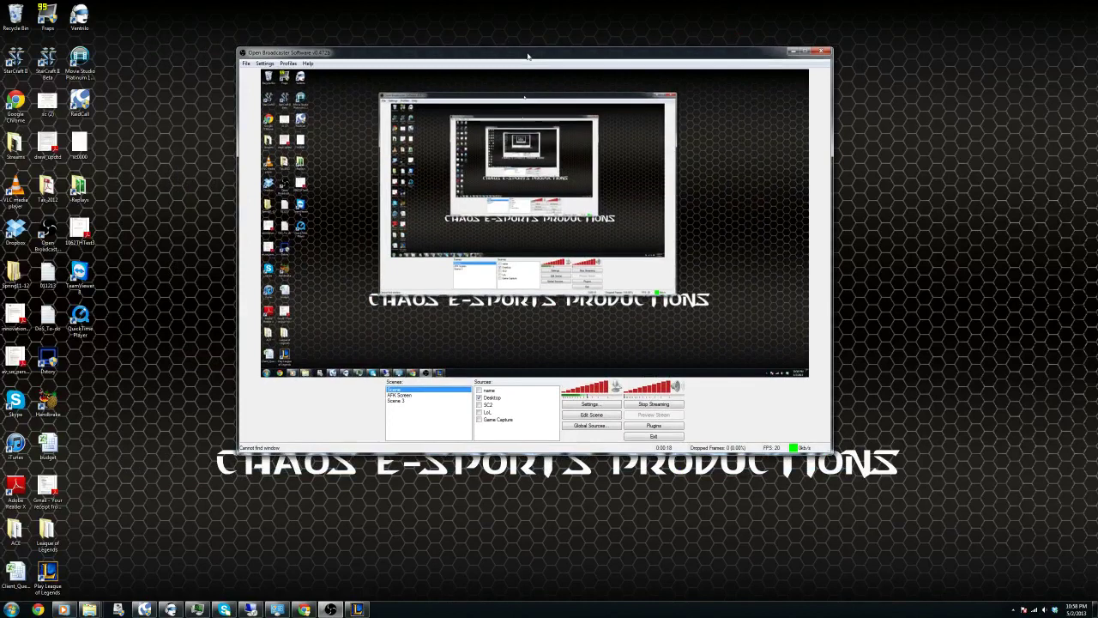
left_click_drag(238, 450, 442, 356)
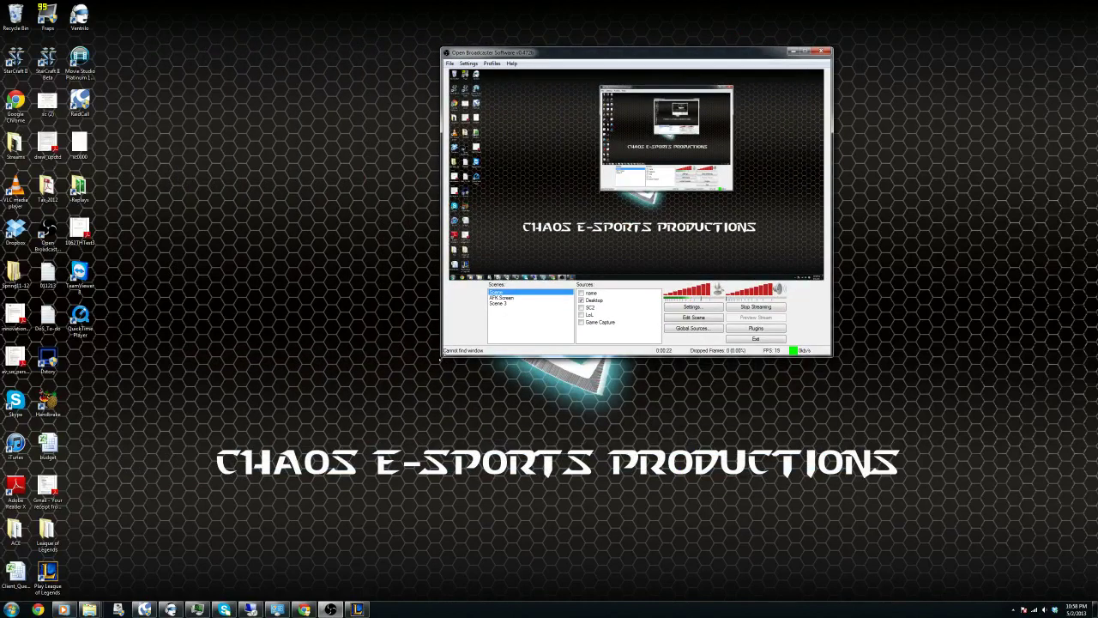
left_click_drag(551, 46, 263, 38)
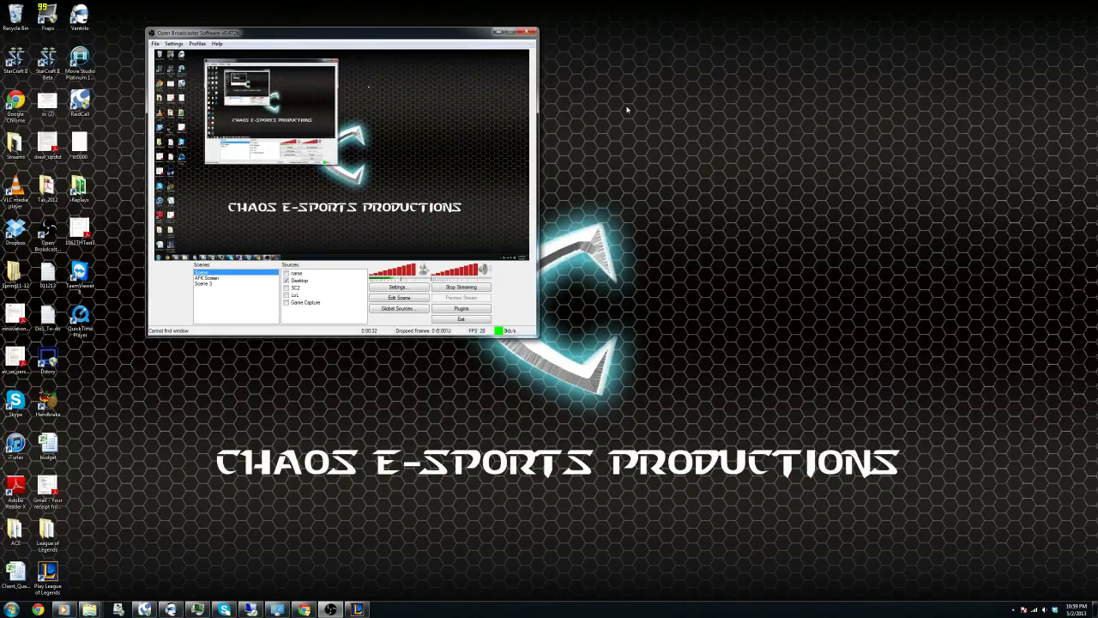
left_click(764, 190)
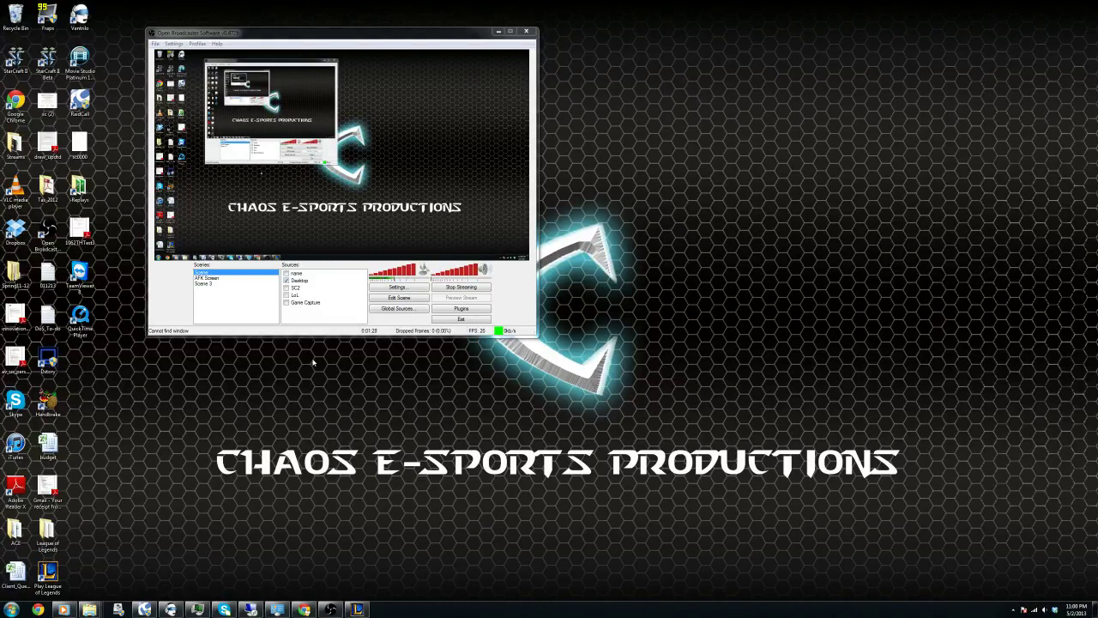
left_click(168, 44)
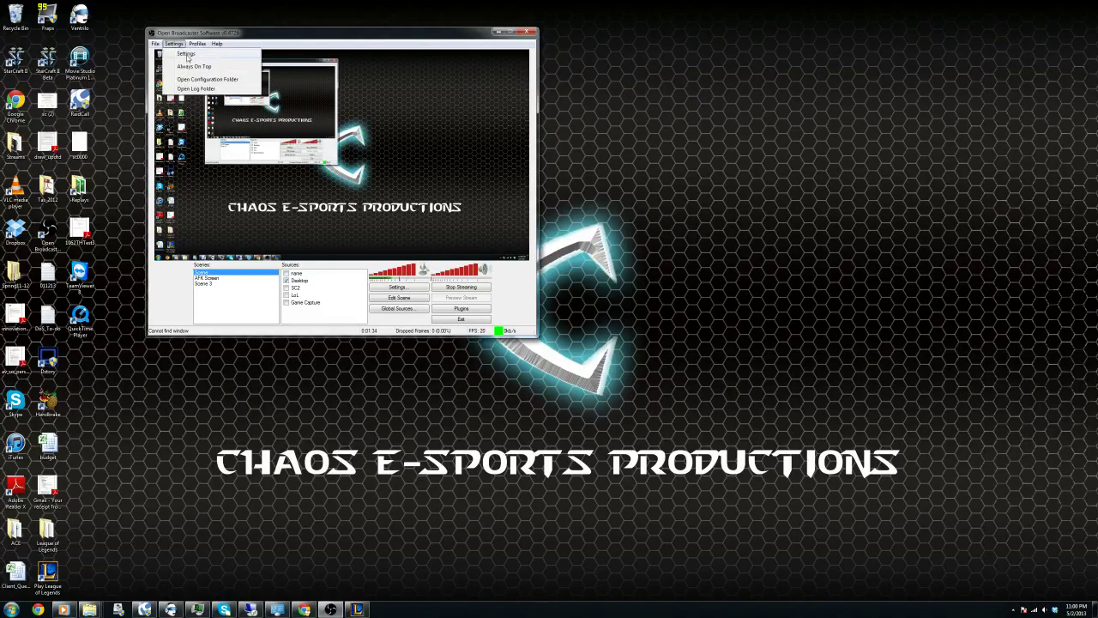
Open Settings, browse the Encoding, Broadcast and Video pages, and move the dialog beside the main window
left_click(186, 58)
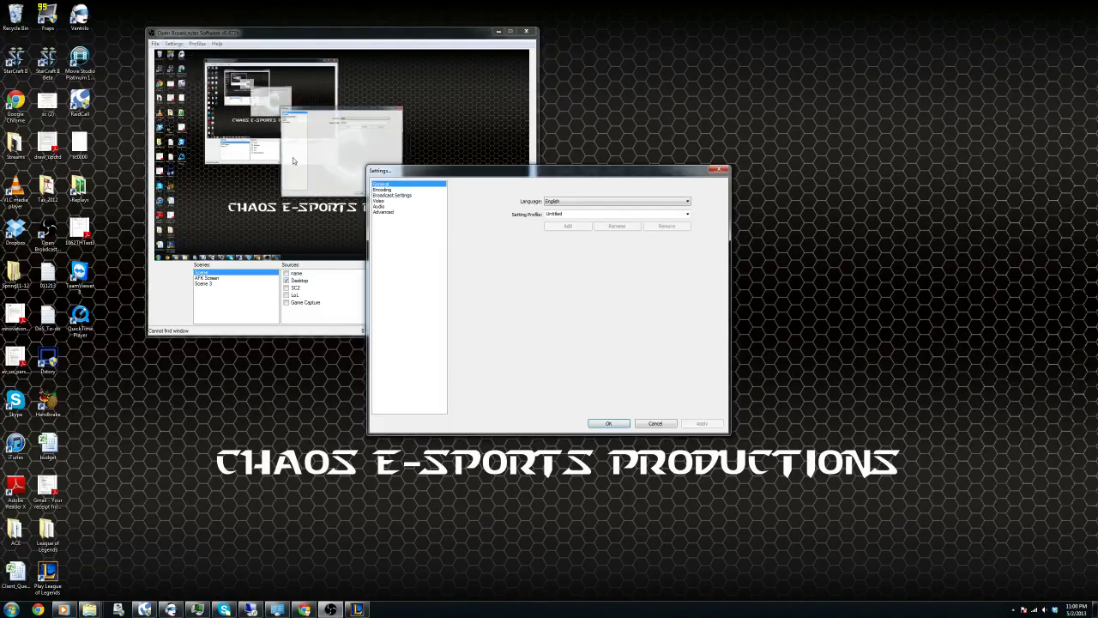
left_click(386, 189)
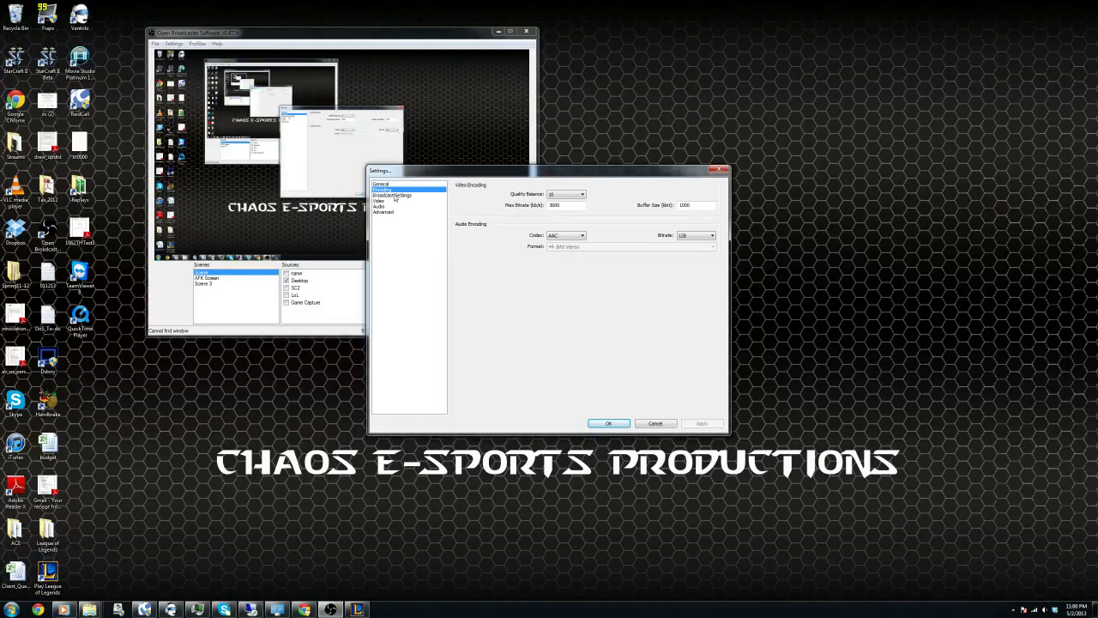
left_click(394, 195)
left_click(391, 201)
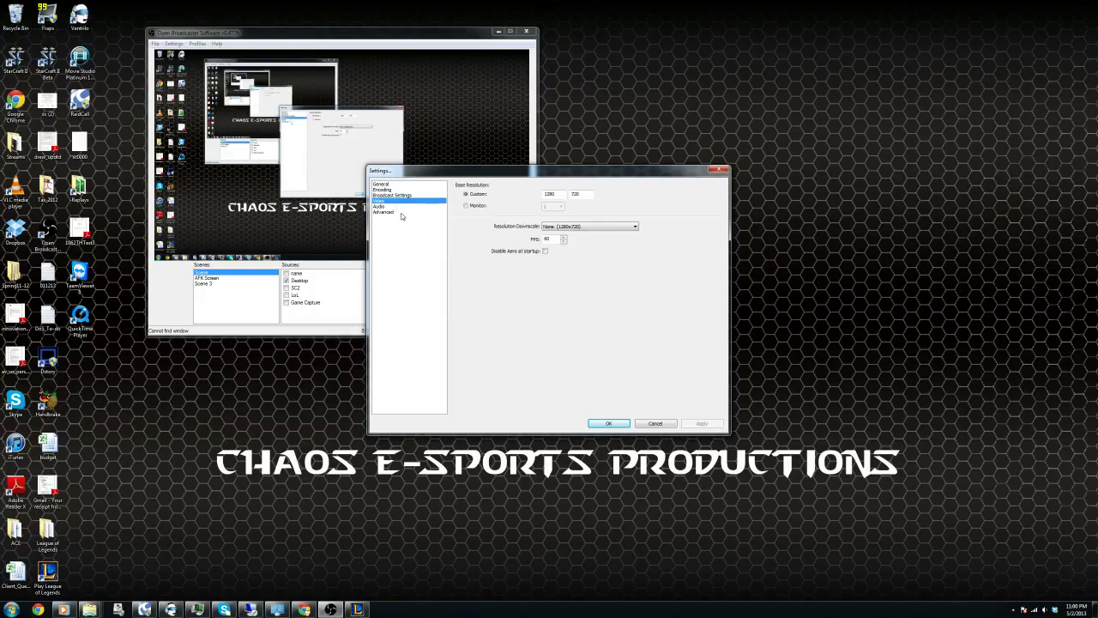
left_click_drag(504, 172, 692, 184)
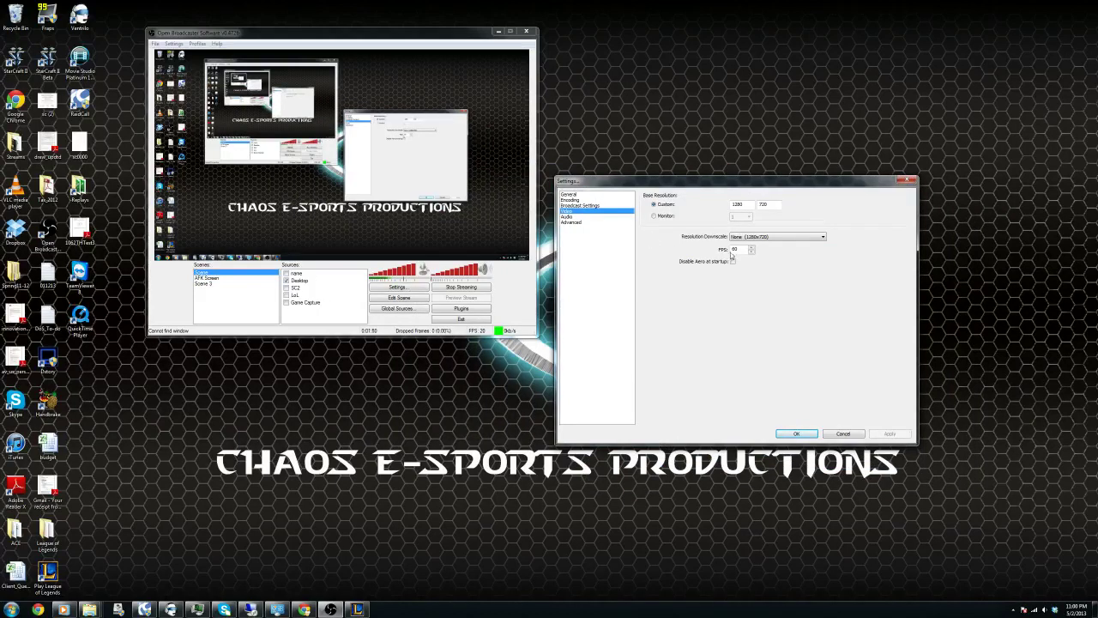
Keep resolution downscale at None (1280x720), then review the Untitled profile on the General page
left_click(742, 237)
left_click(742, 241)
left_click(565, 196)
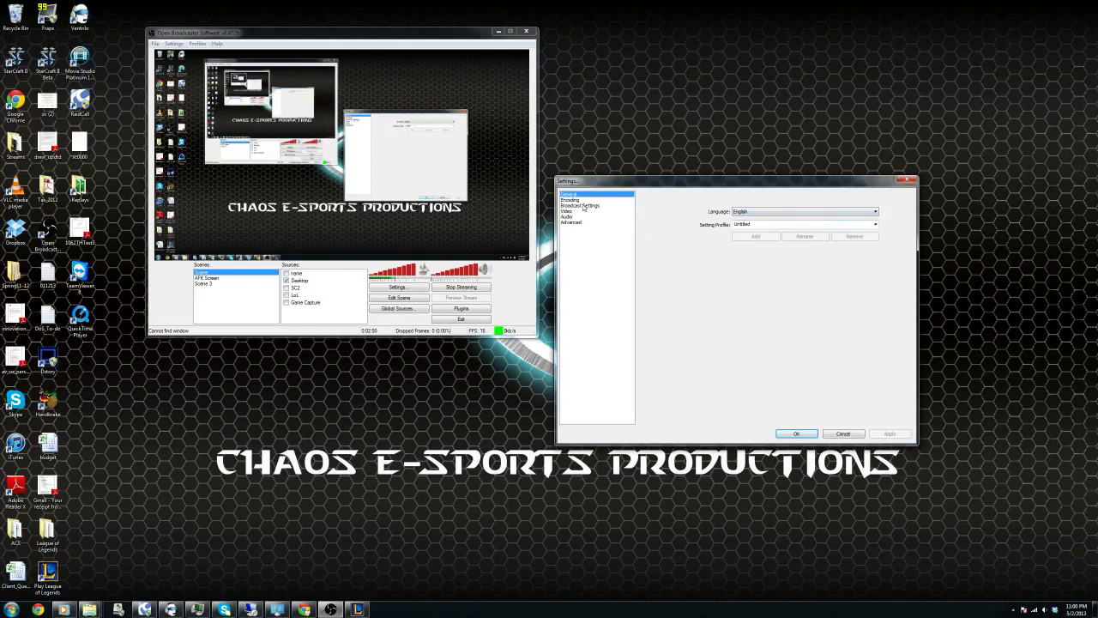
left_click_drag(771, 225, 658, 225)
left_click(588, 200)
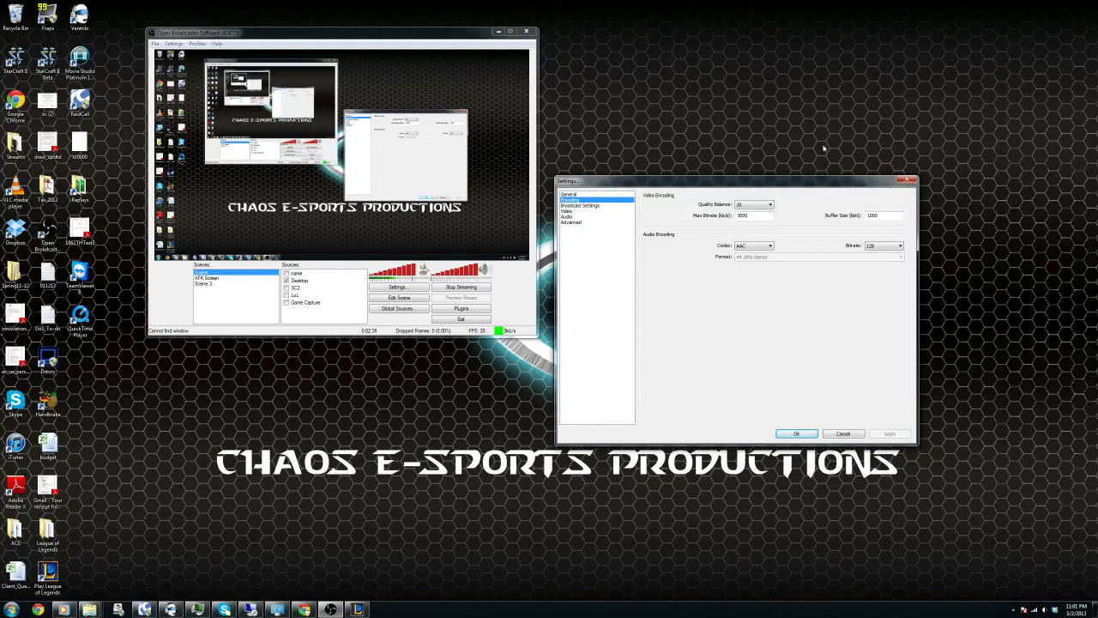
Review the encoding options, leaving Max Bitrate at 3000 and Quality Balance at 10
double_click(754, 216)
left_click(759, 216)
left_click(753, 204)
left_click(753, 211)
In Broadcast Settings, choose Live Stream mode and keep Twitch / Justin.tv as the streaming service
left_click(589, 207)
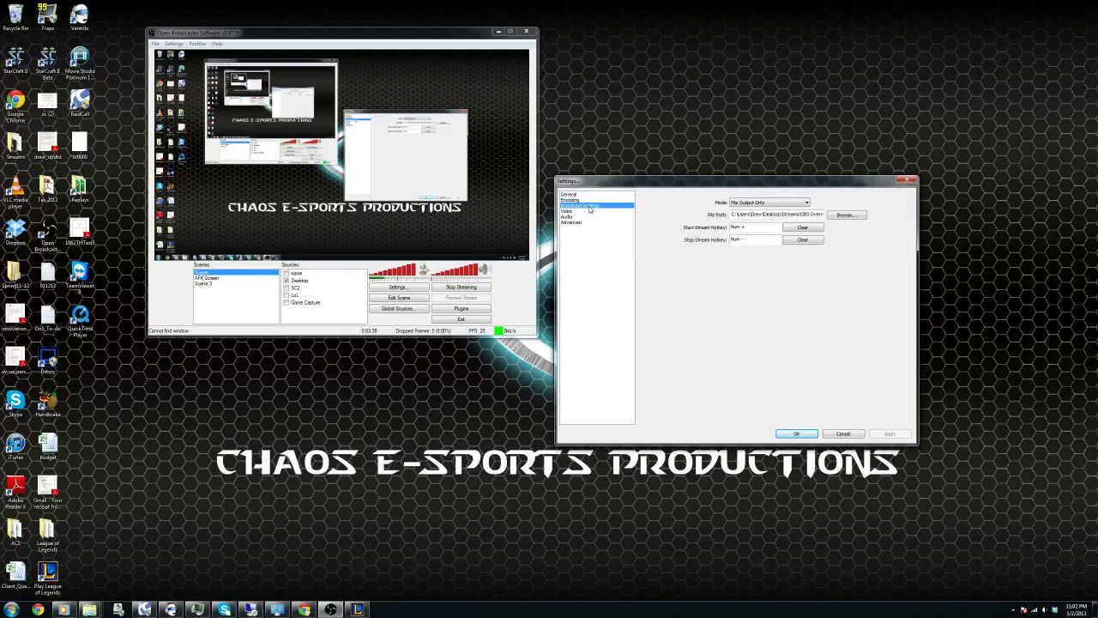
left_click(766, 203)
left_click(767, 208)
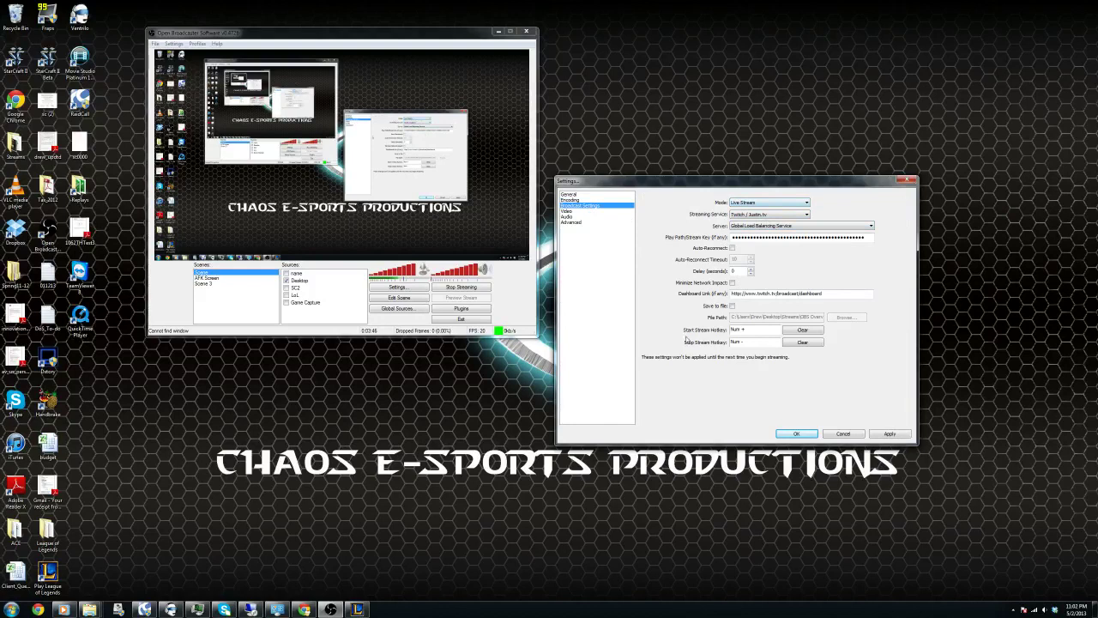
left_click(771, 215)
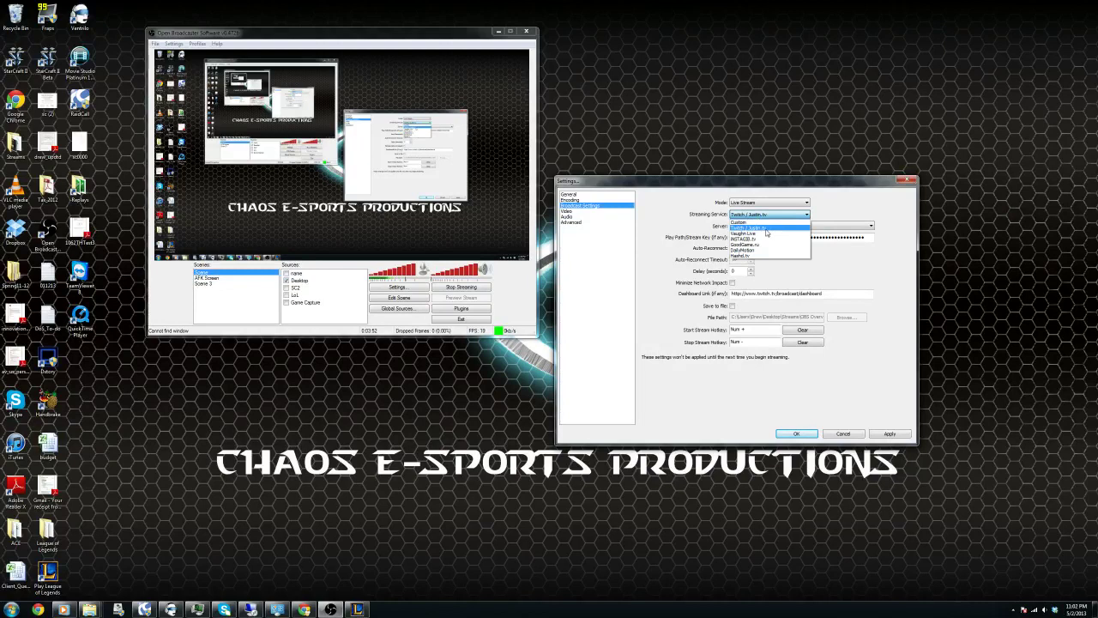
left_click(766, 228)
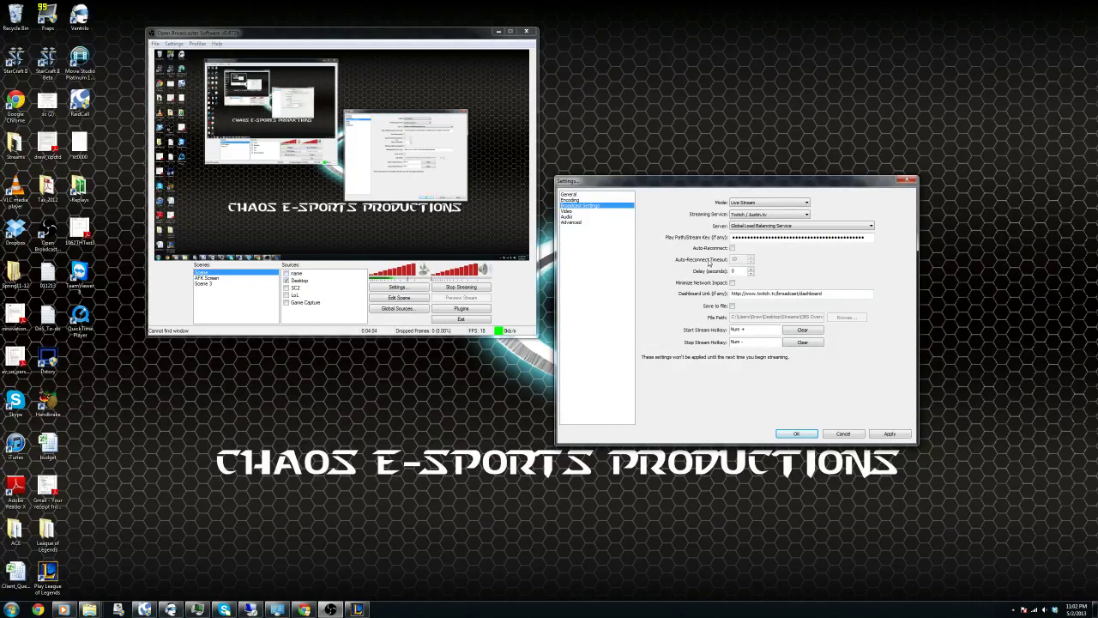
right_click(303, 609)
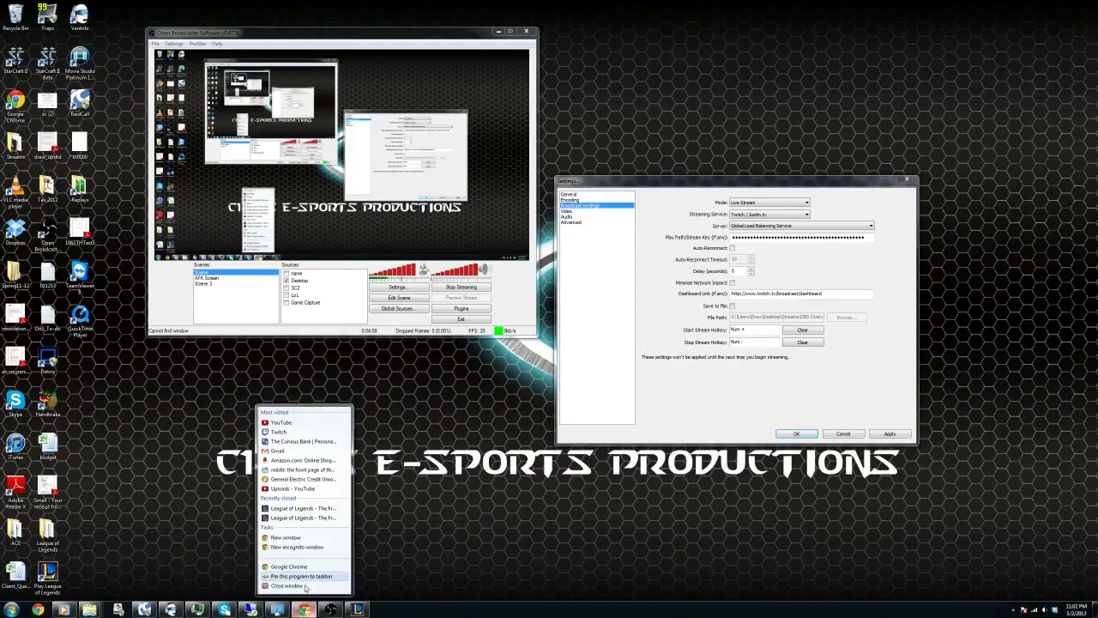
Open a new Chrome window, go to twitch.tv and open the broadcaster Dashboard
left_click(290, 567)
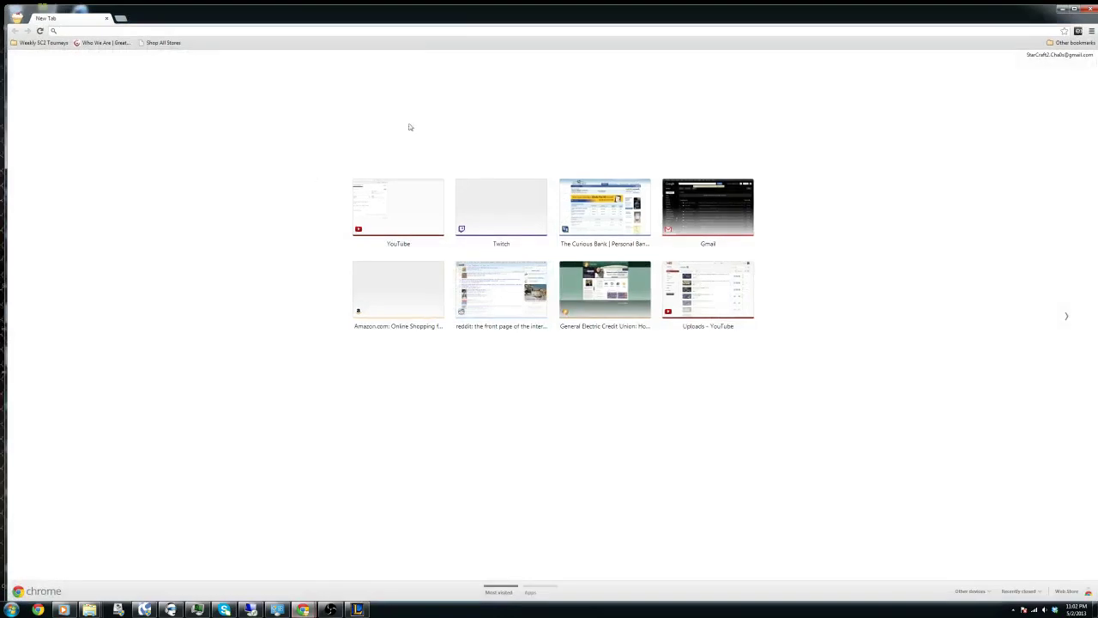
left_click(494, 198)
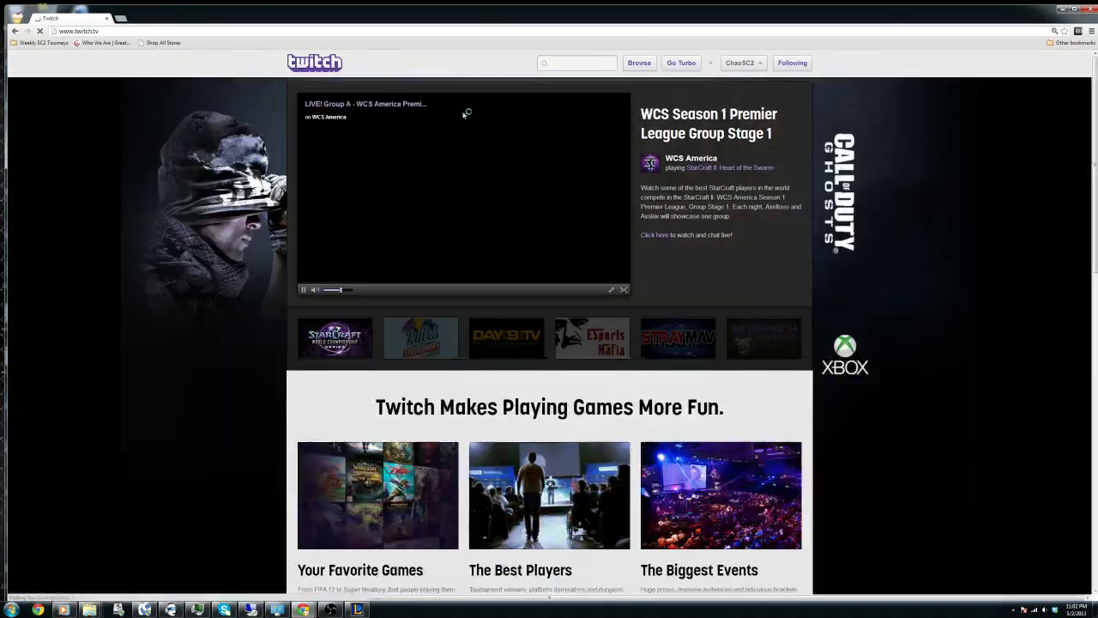
left_click(757, 63)
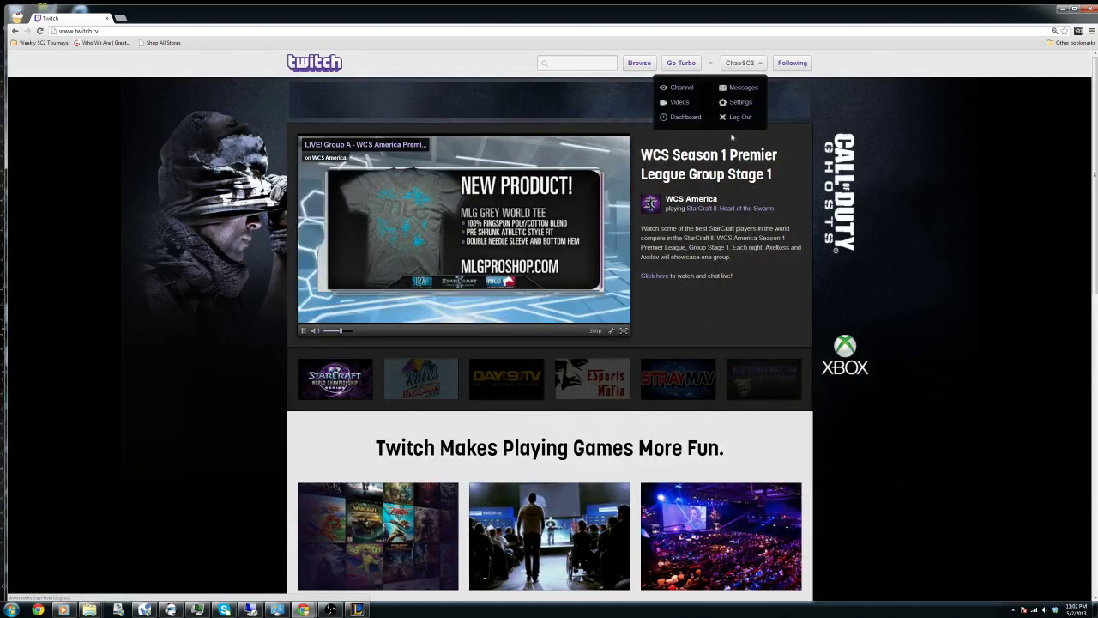
left_click(684, 118)
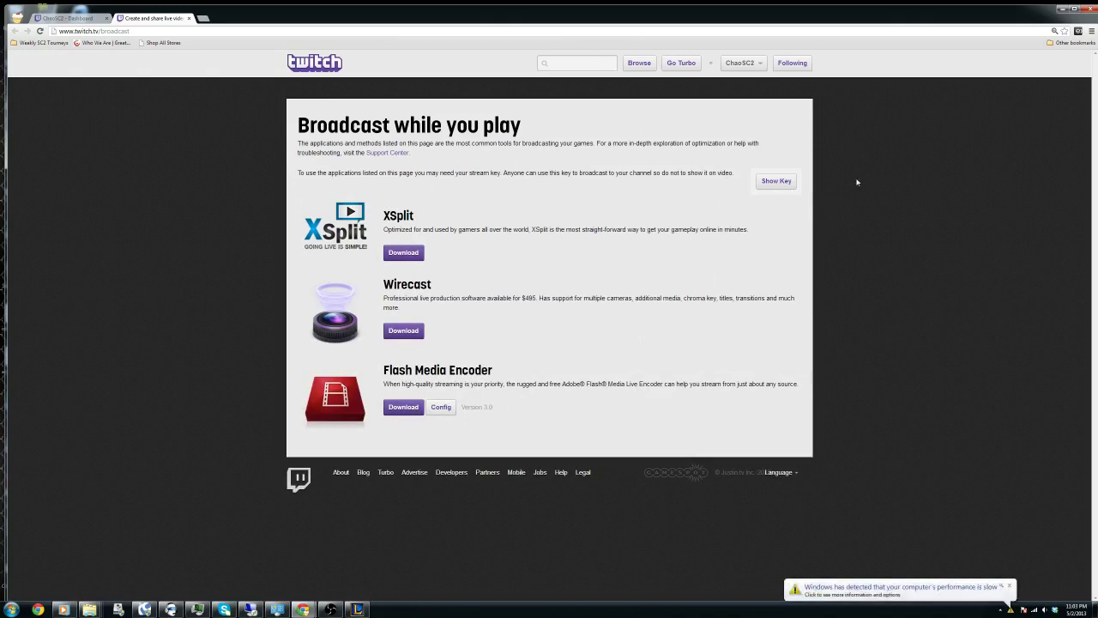
On the streaming apps page, reveal the channel's stream key and select it for copying
key("ctrl+1")
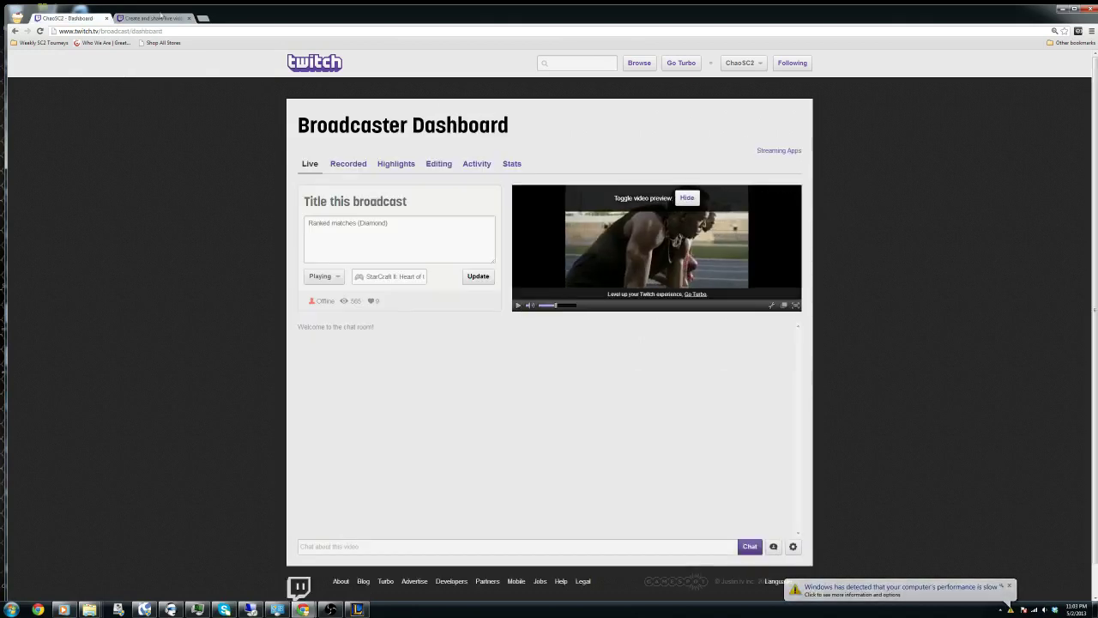
key("ctrl+Tab")
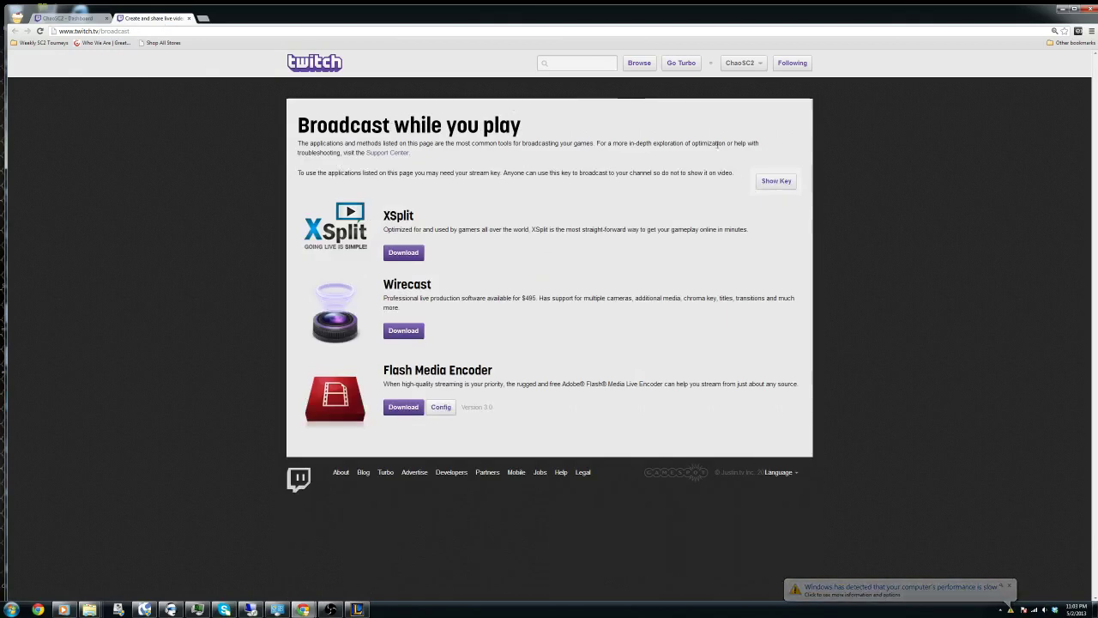
left_click(777, 181)
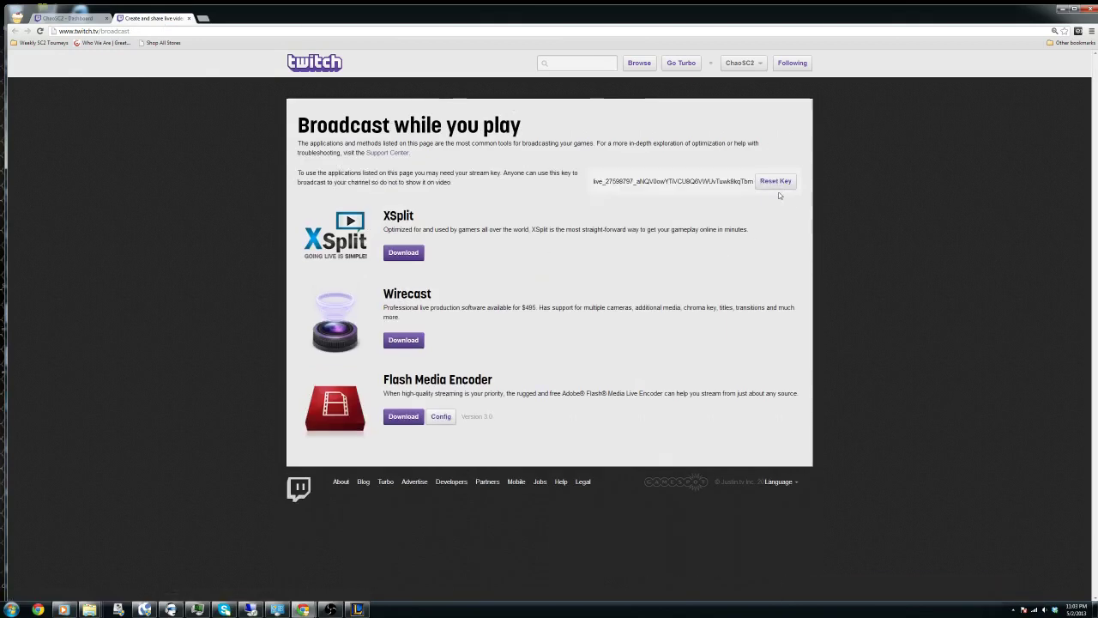
left_click(619, 194)
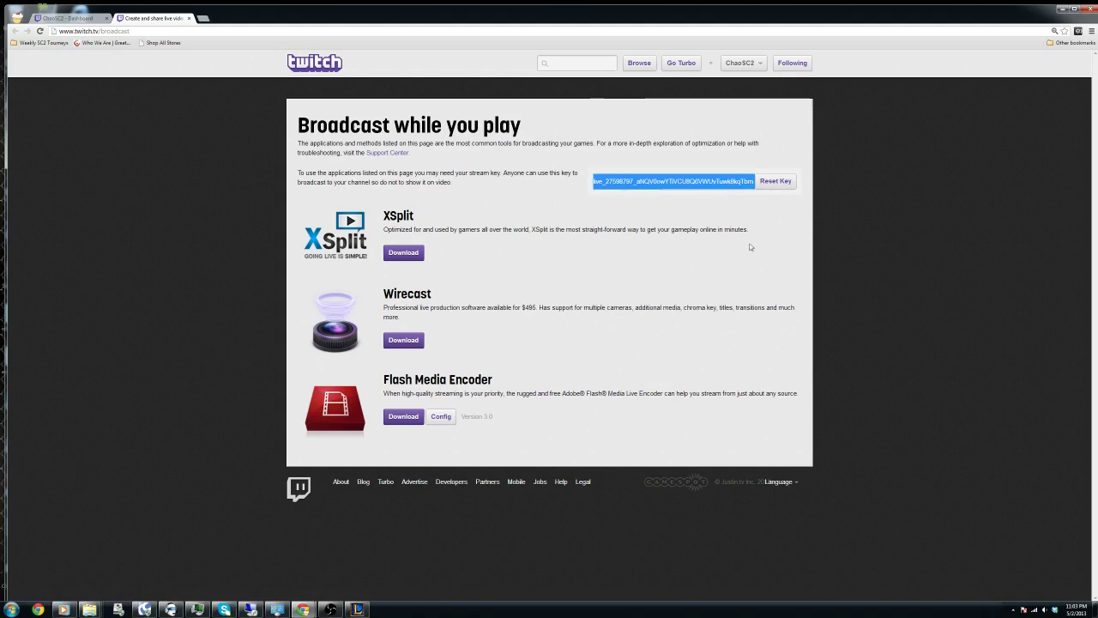
left_click(355, 608)
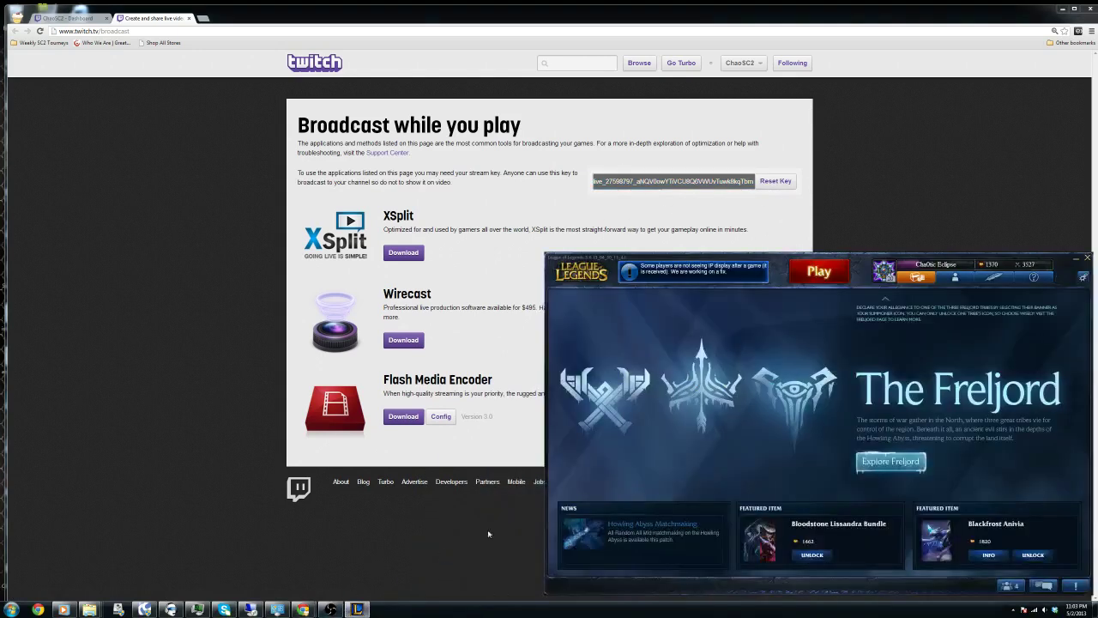
left_click(1075, 261)
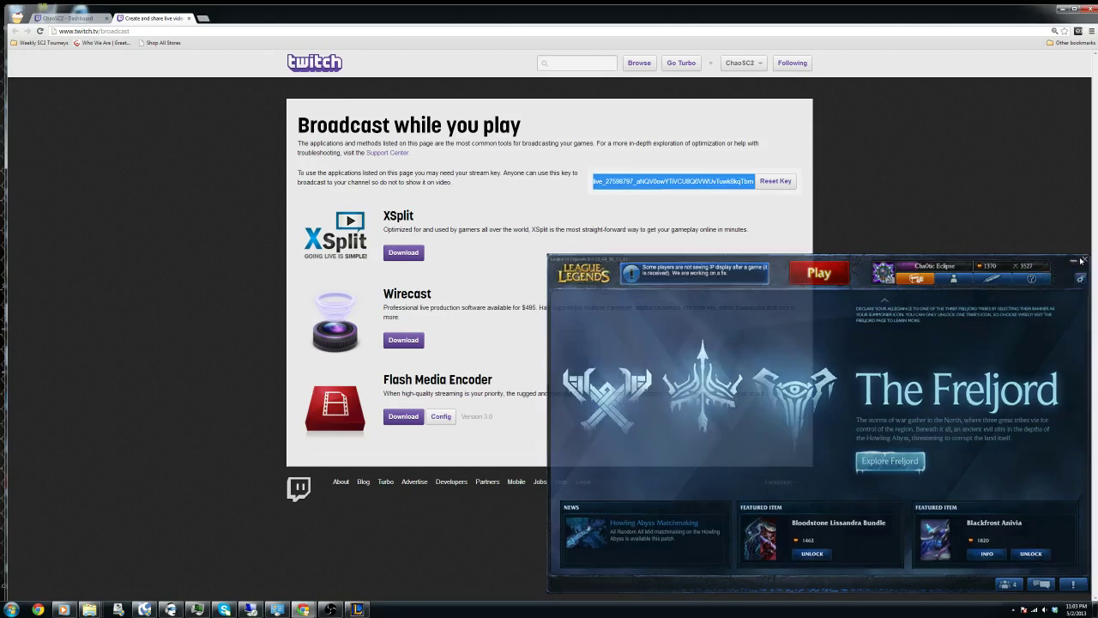
Return to OBS with the stream key in Broadcast Settings, decline applying changes, and close Settings
left_click(329, 609)
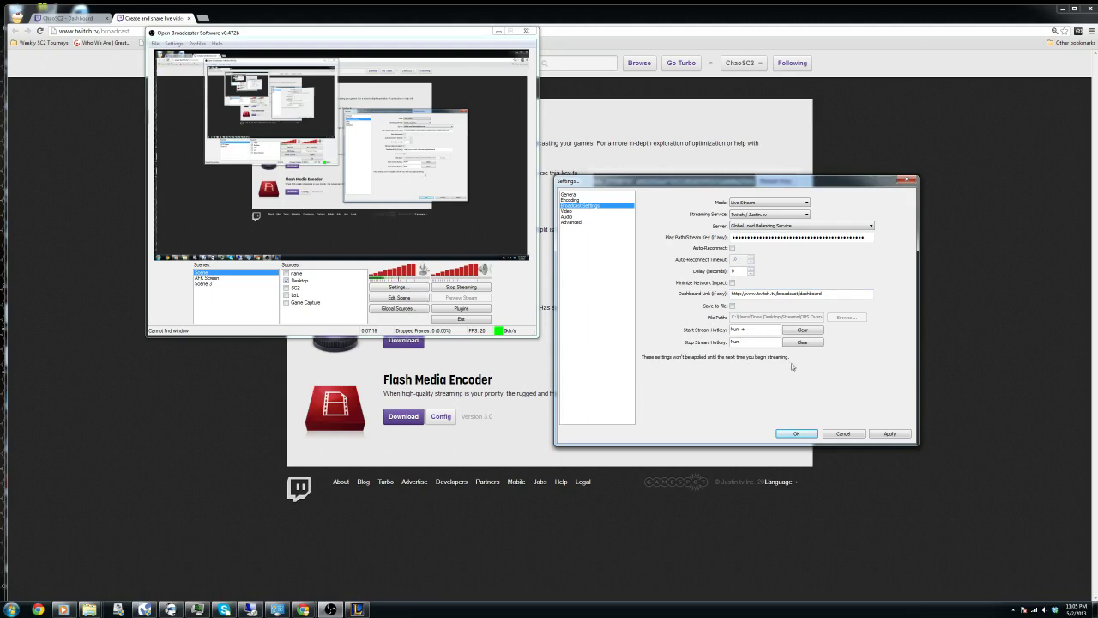
left_click(580, 212)
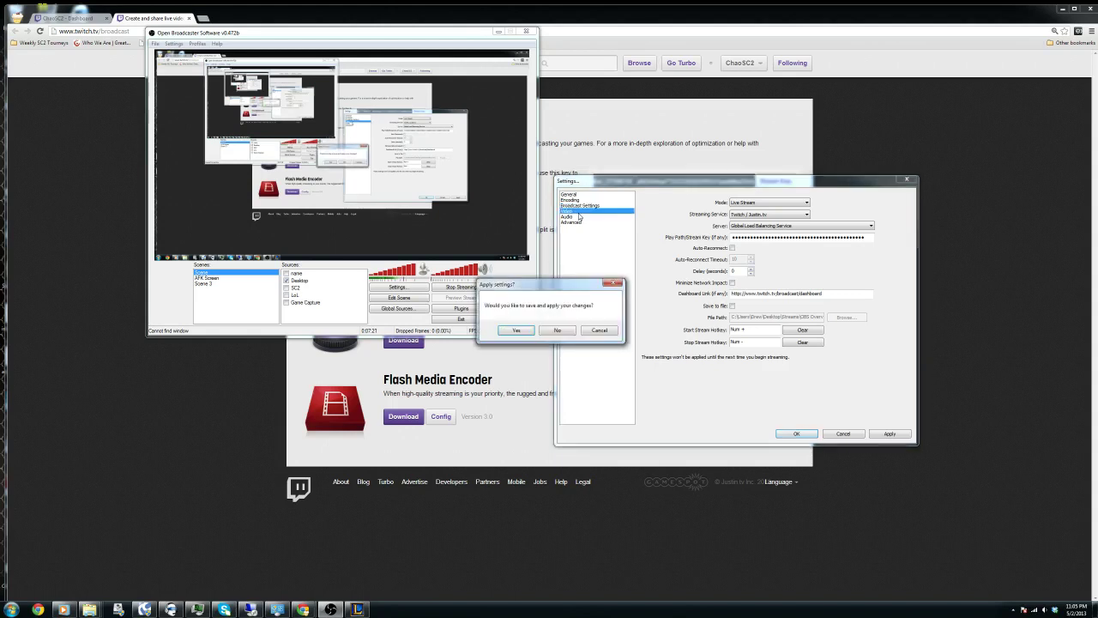
left_click(599, 330)
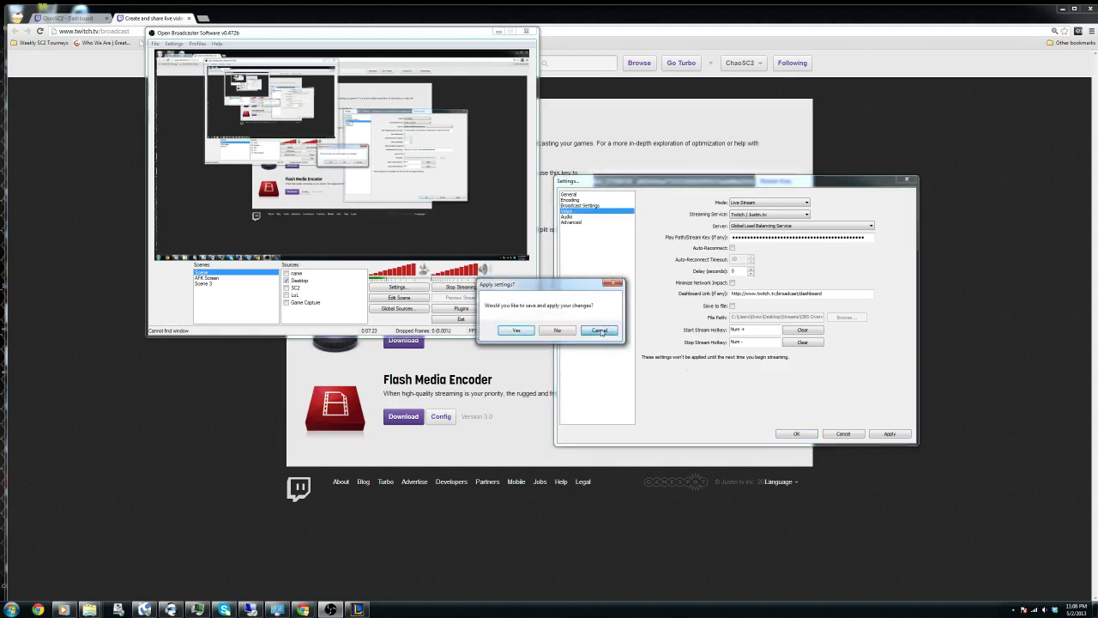
left_click(843, 434)
Reopen Settings and view the Video page with its 1280×720 base resolution
left_click(171, 43)
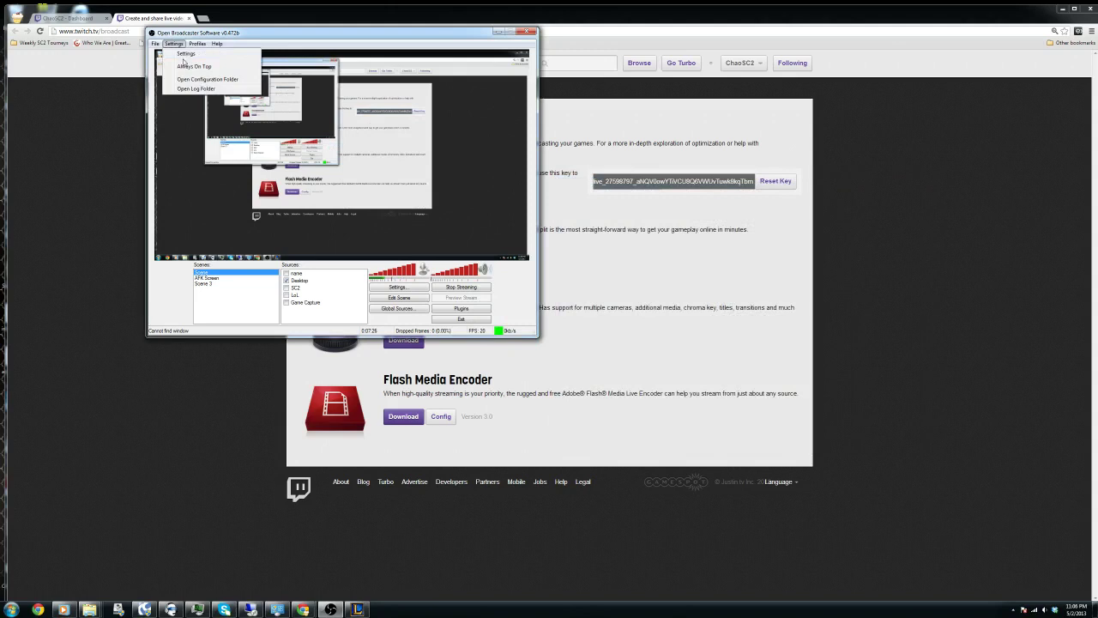
left_click(185, 53)
left_click(386, 206)
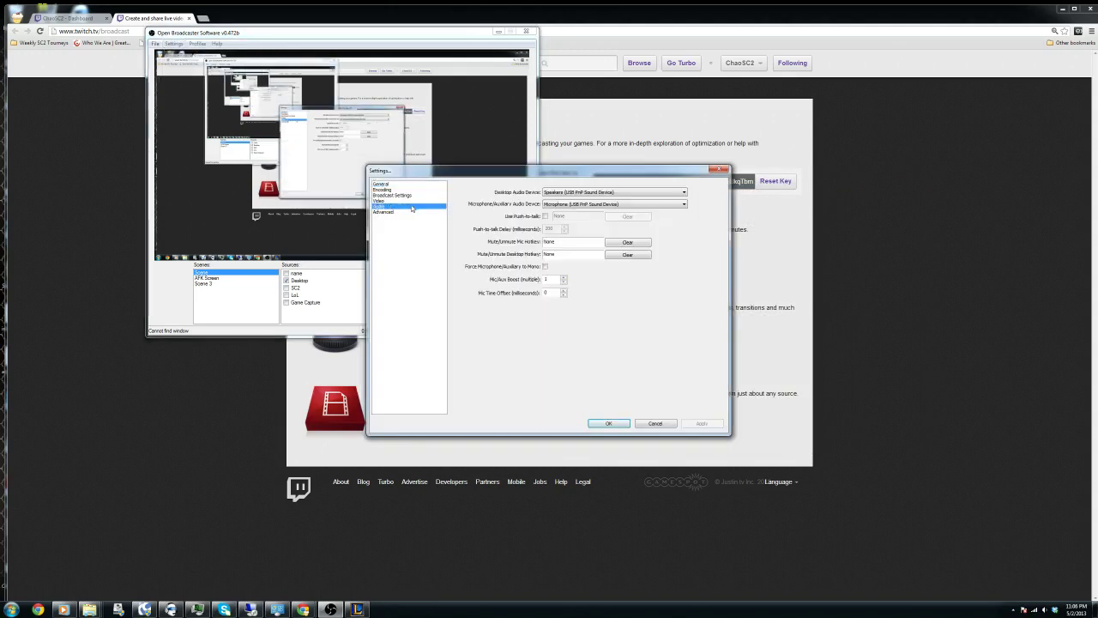
left_click(408, 201)
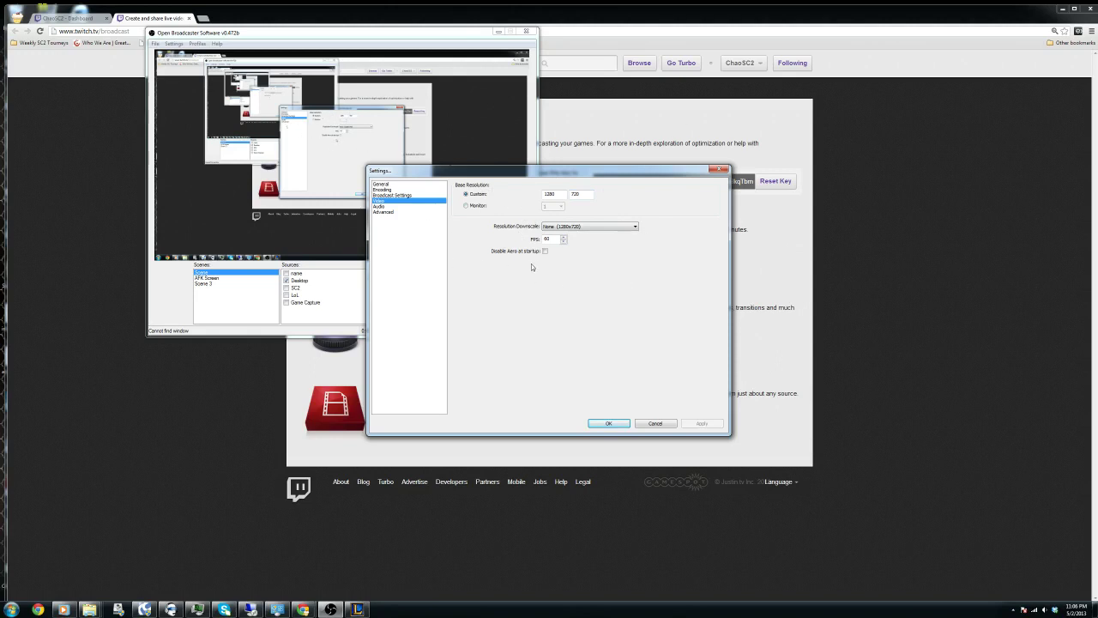
left_click(387, 206)
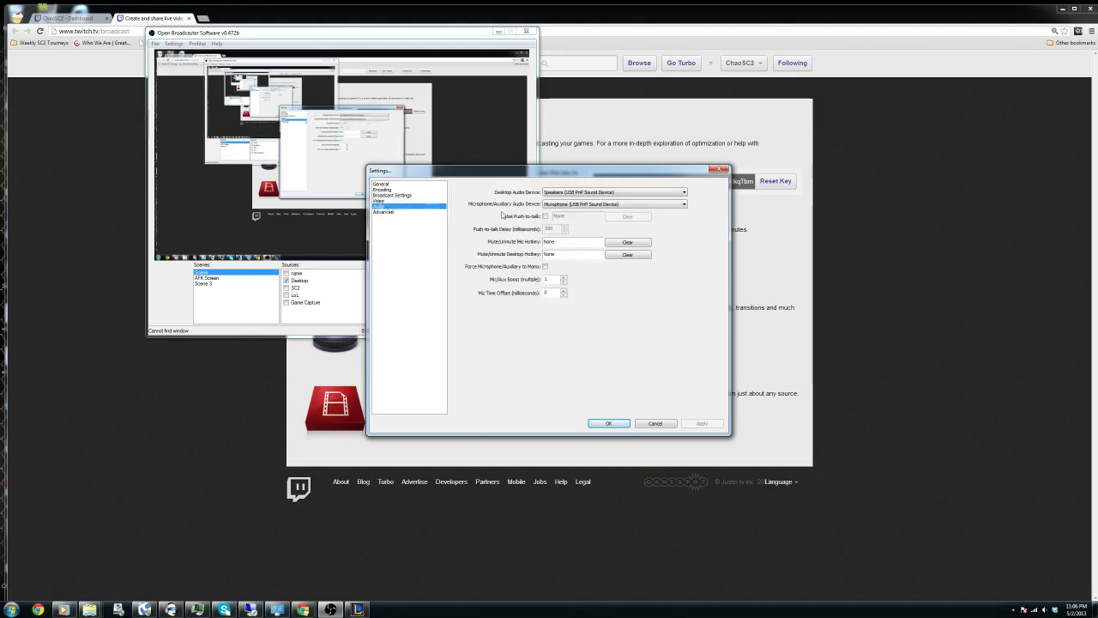
On the Audio page, keep Speakers (USB PnP Sound Device) as the desktop audio device
left_click(591, 193)
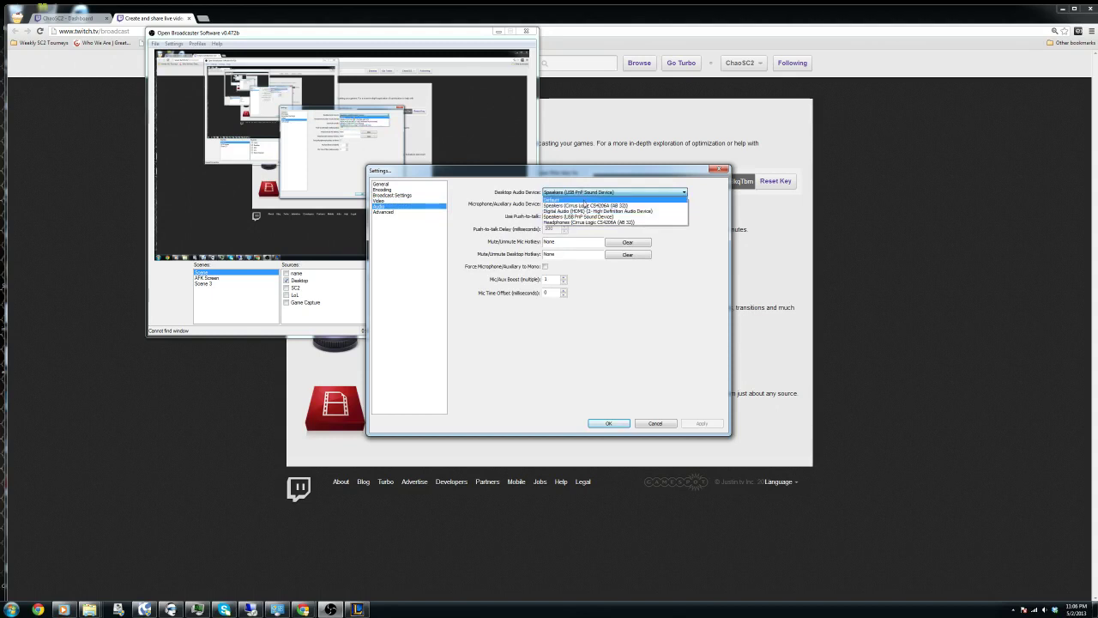
left_click(585, 191)
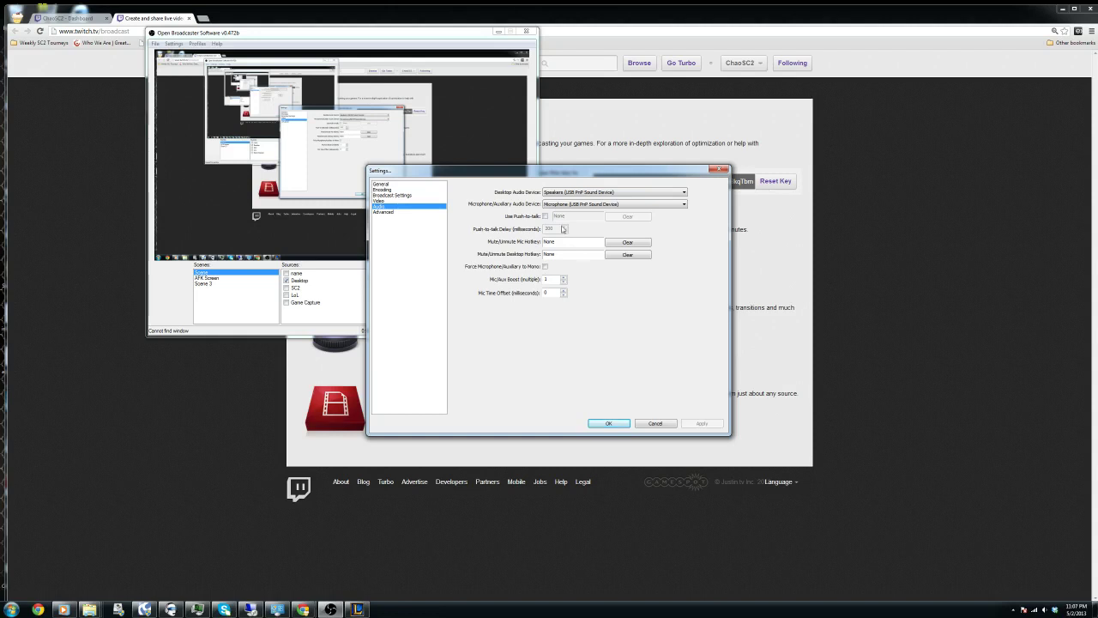
left_click(394, 212)
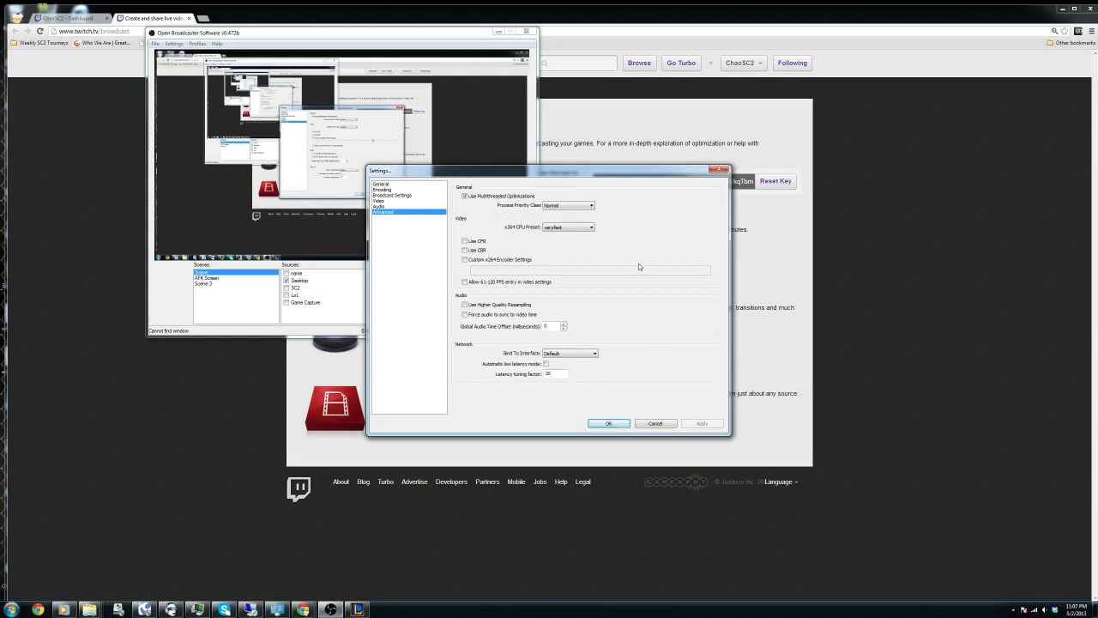
Keep the x264 CPU preset at veryfast on the Advanced page and confirm with OK
left_click(582, 228)
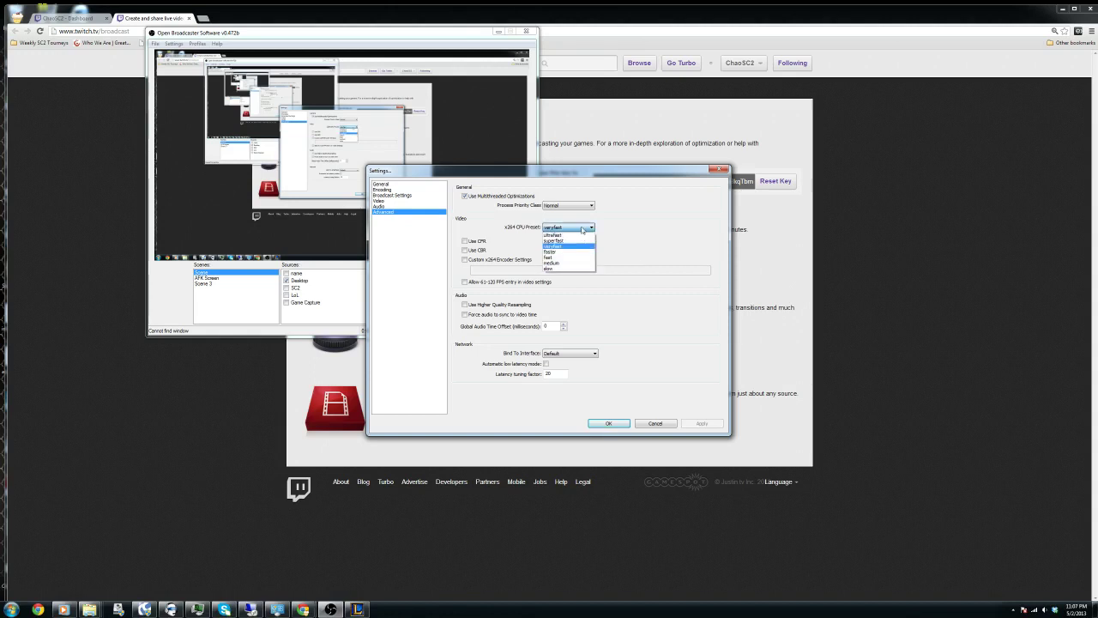
left_click(579, 247)
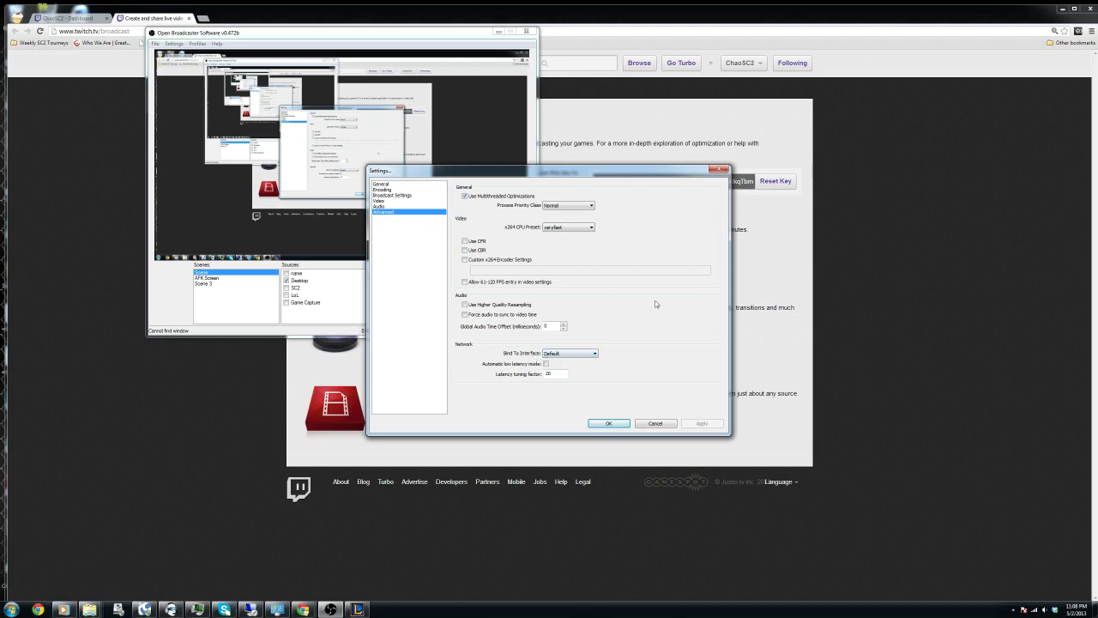
left_click(619, 425)
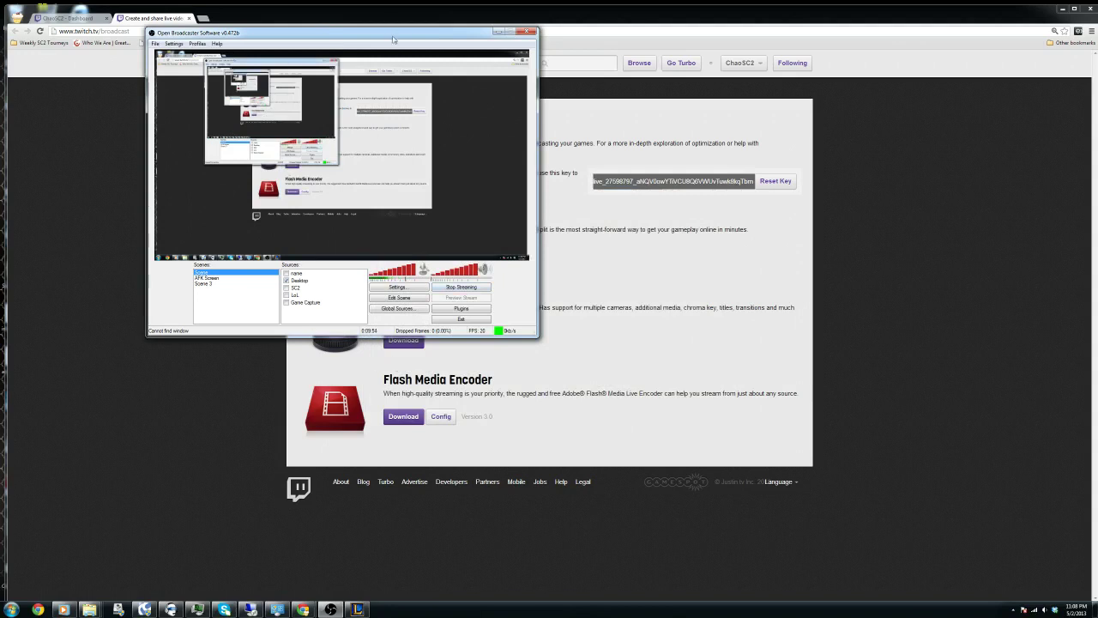
Drag the OBS window over the Twitch page, shrink it, then enlarge it again
left_click_drag(395, 34, 780, 148)
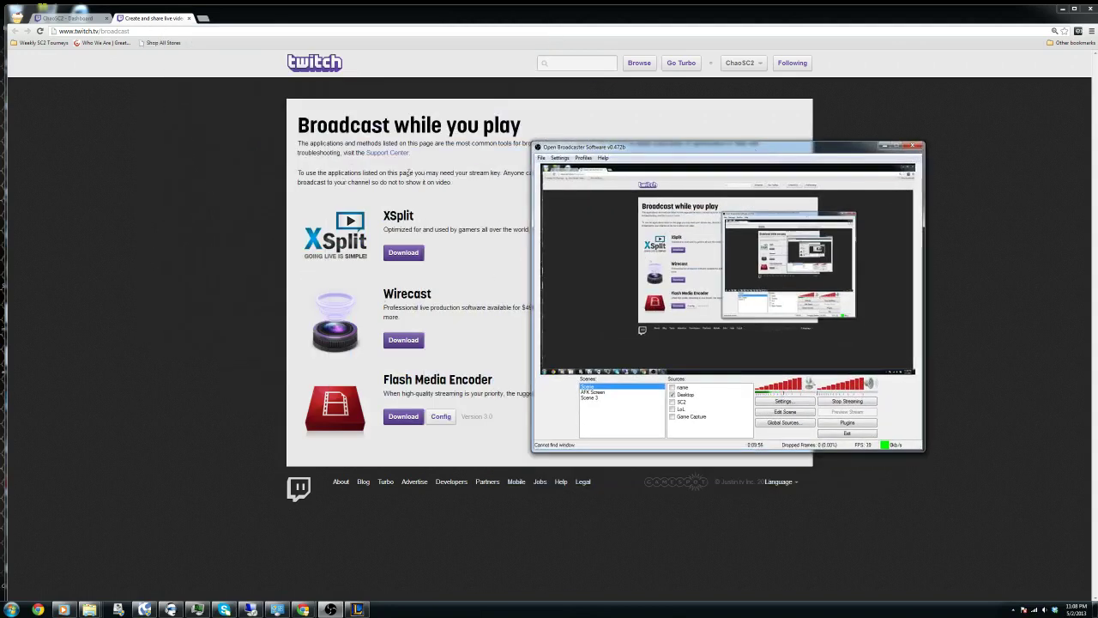
left_click_drag(616, 147, 382, 137)
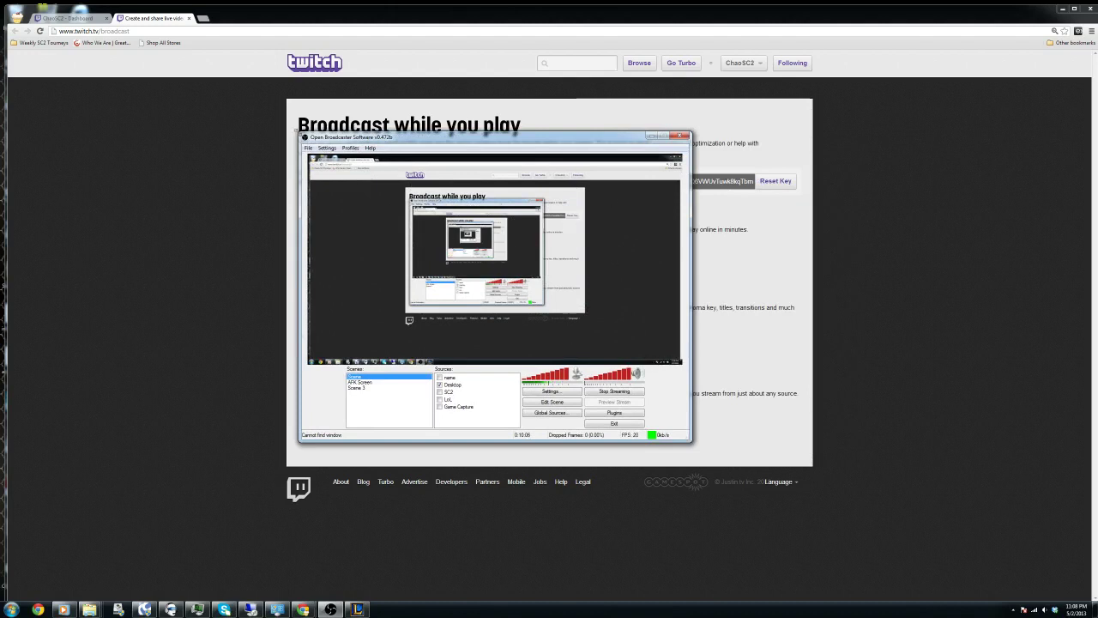
left_click_drag(298, 132, 385, 313)
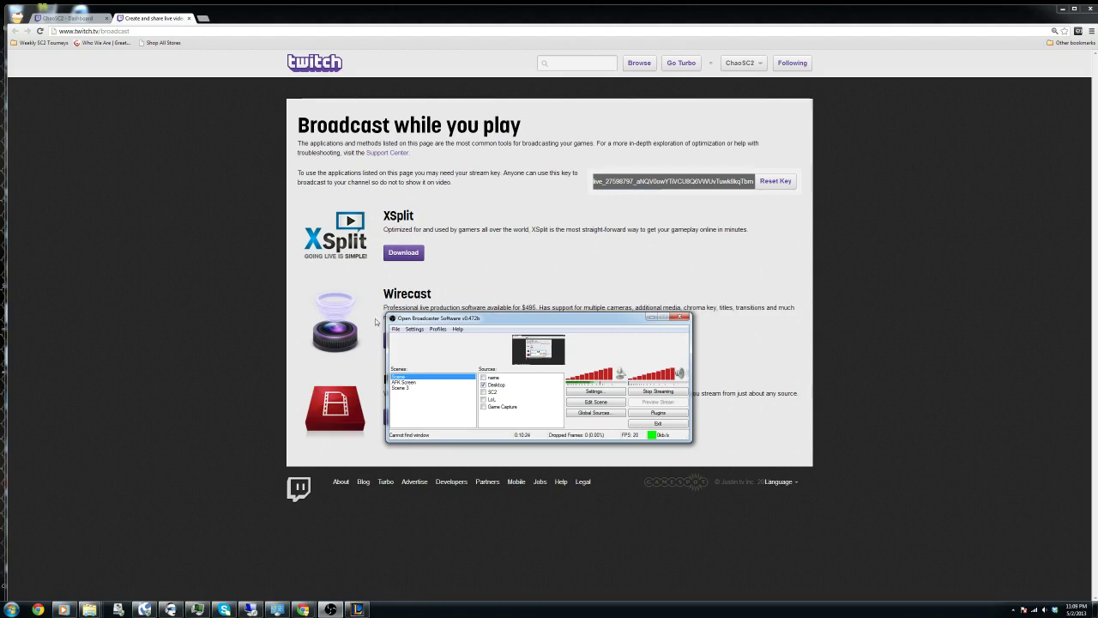
left_click_drag(386, 315, 187, 115)
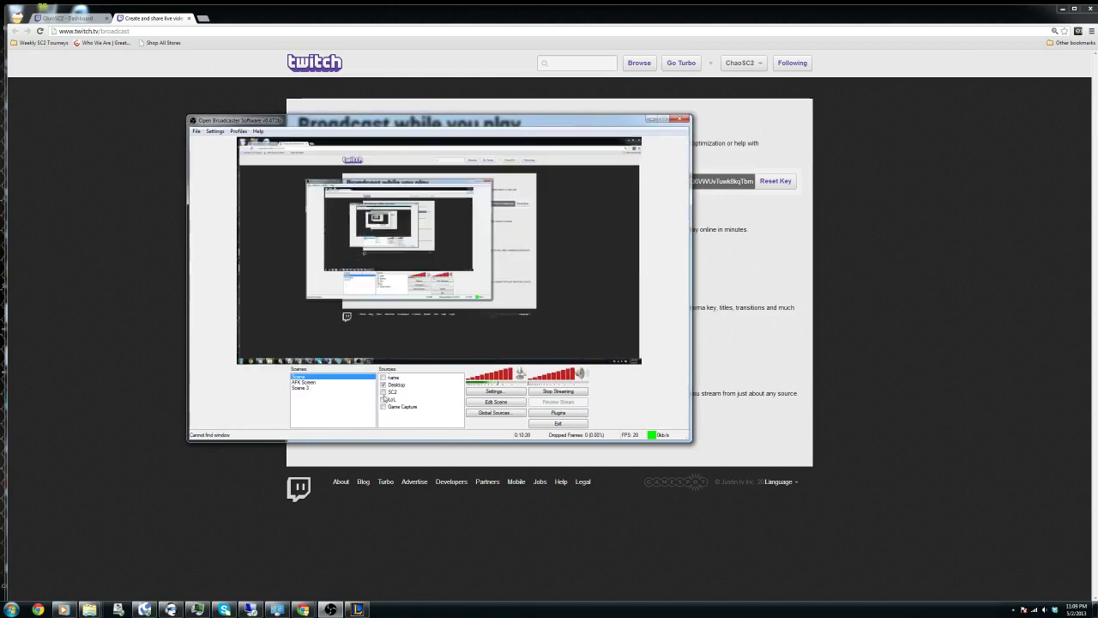
left_click(382, 406)
left_click(382, 406)
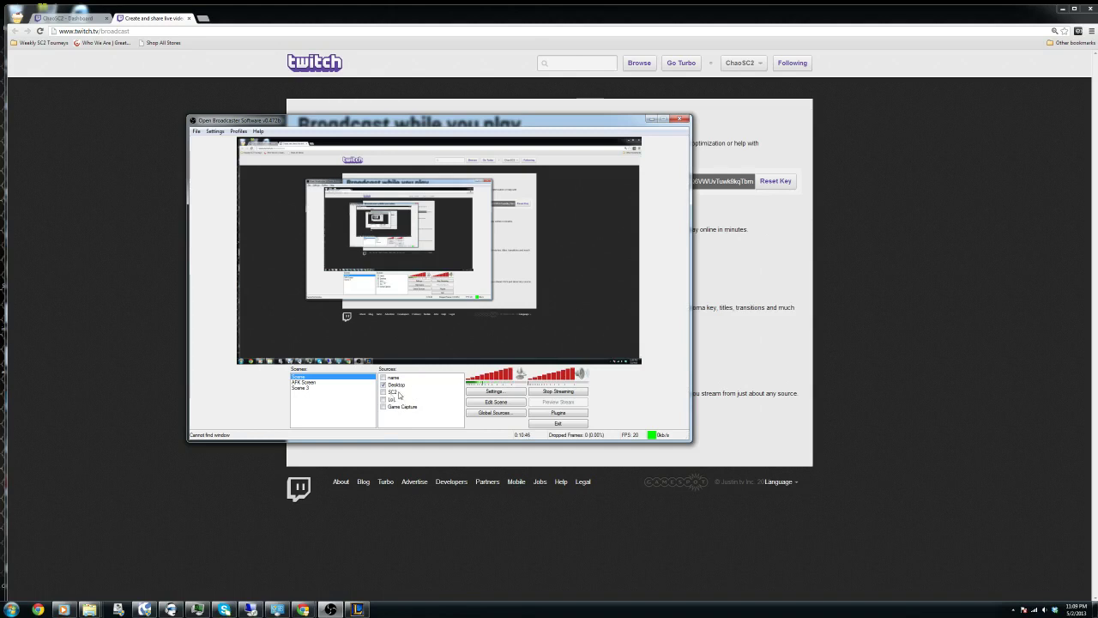
left_click(398, 392)
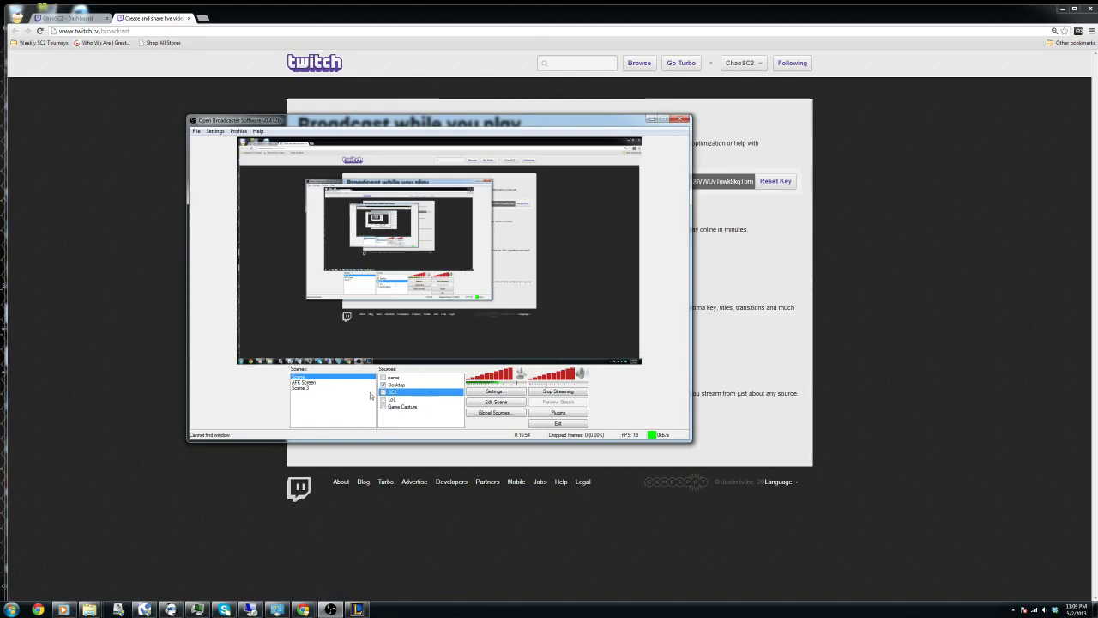
left_click(305, 382)
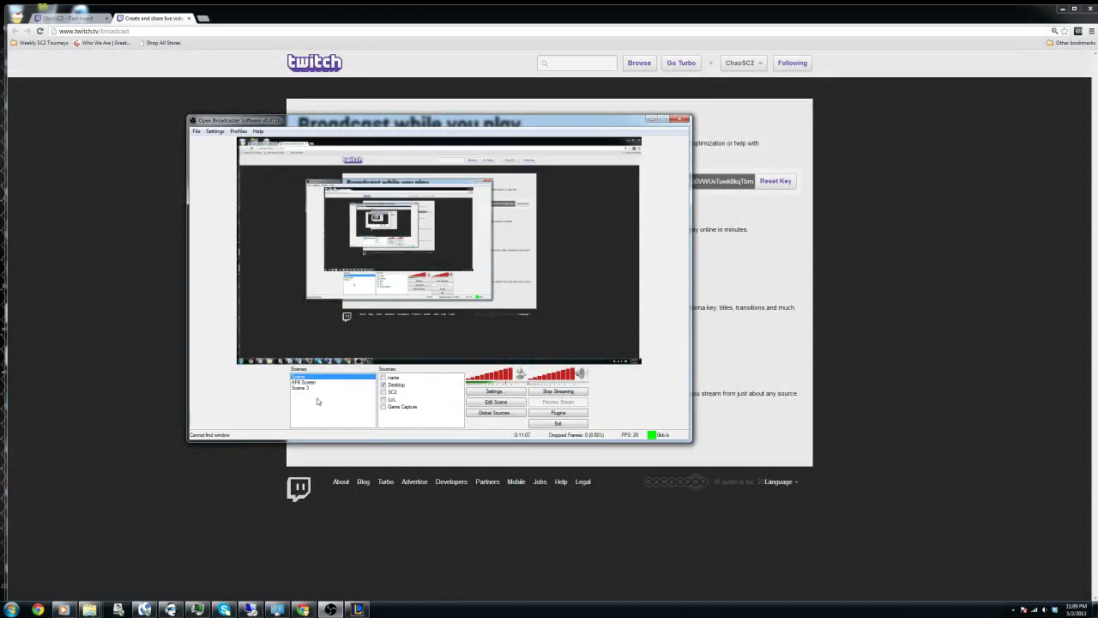
right_click(300, 378)
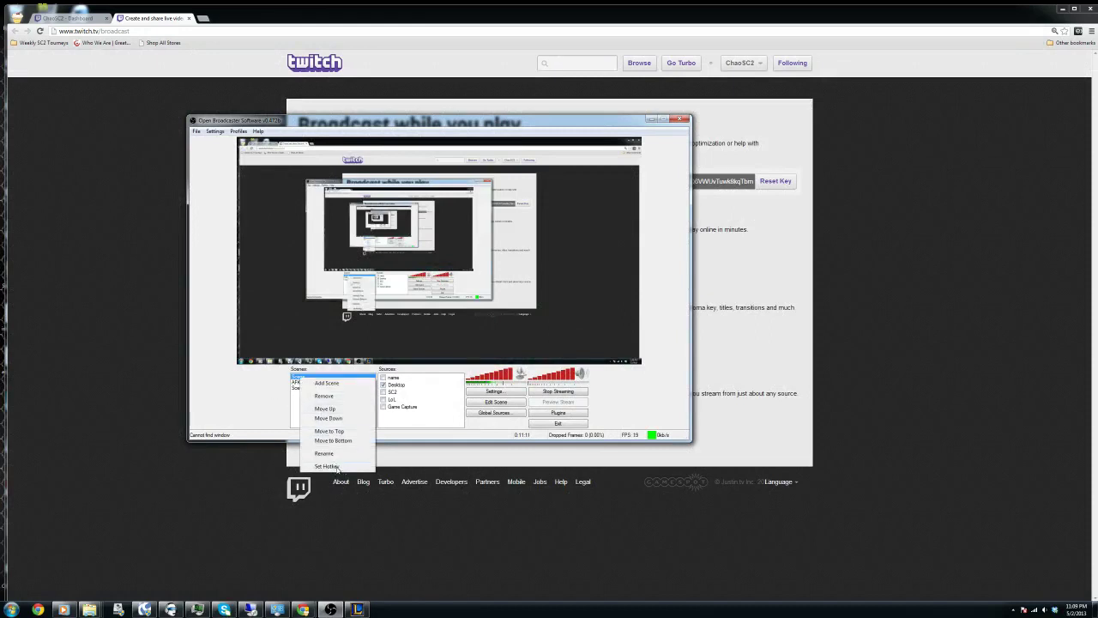
left_click(247, 402)
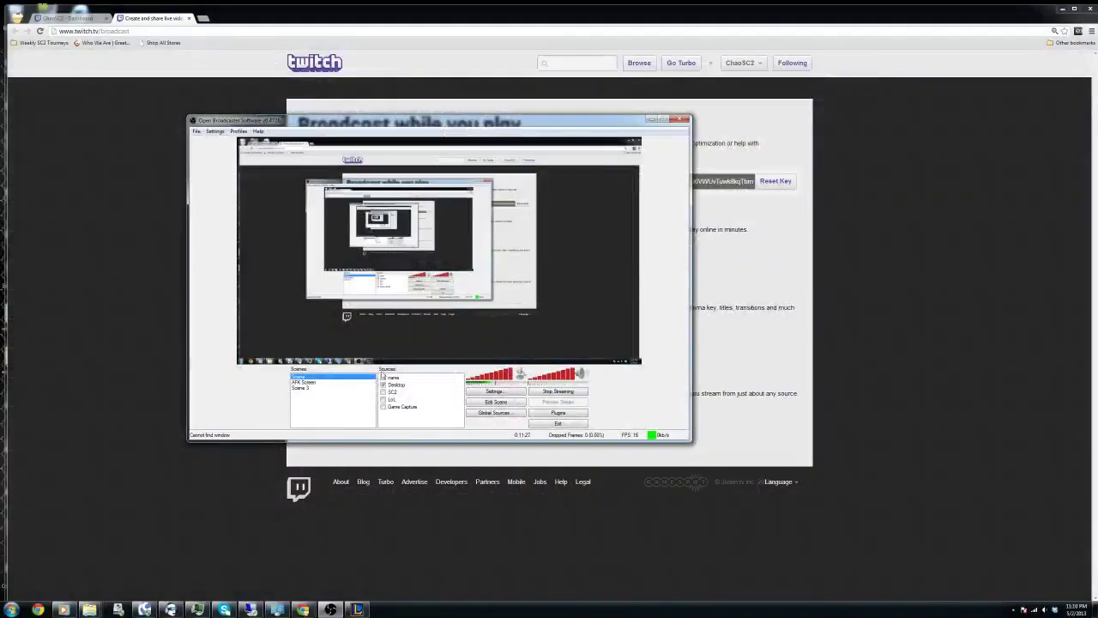
left_click(392, 379)
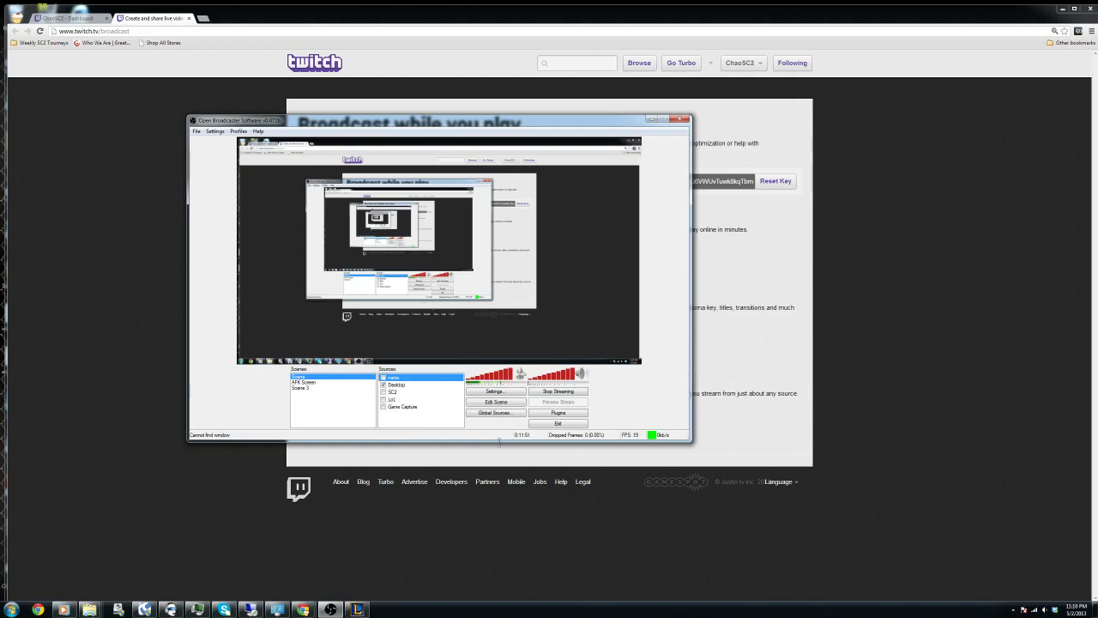
Add a Software Capture source to Sources, keeping its default name
right_click(406, 419)
mouse_move(437, 421)
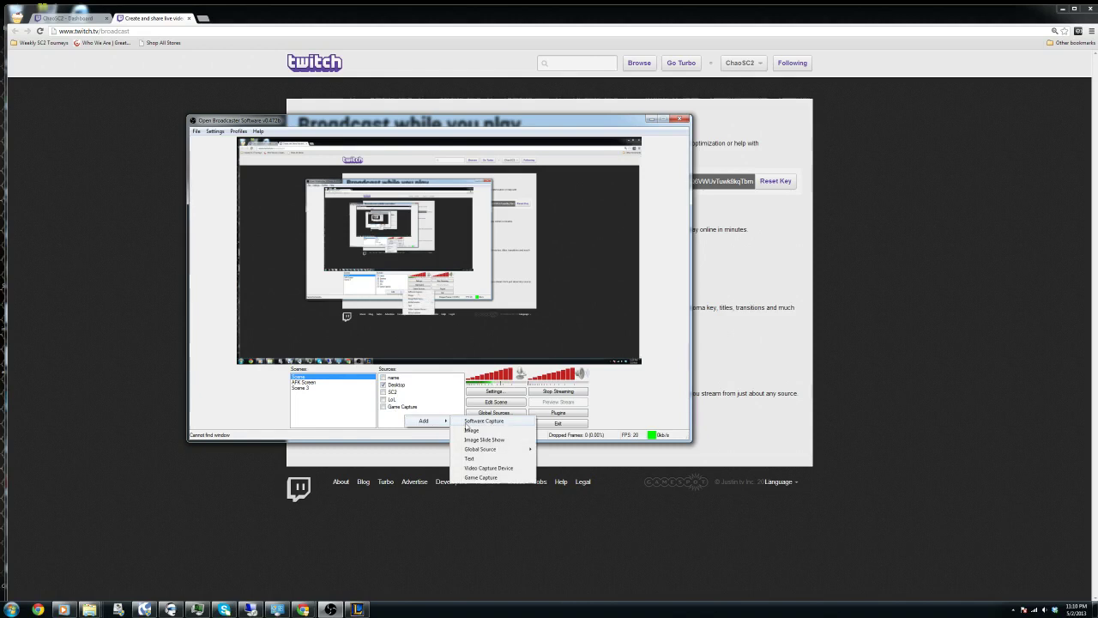
left_click(491, 423)
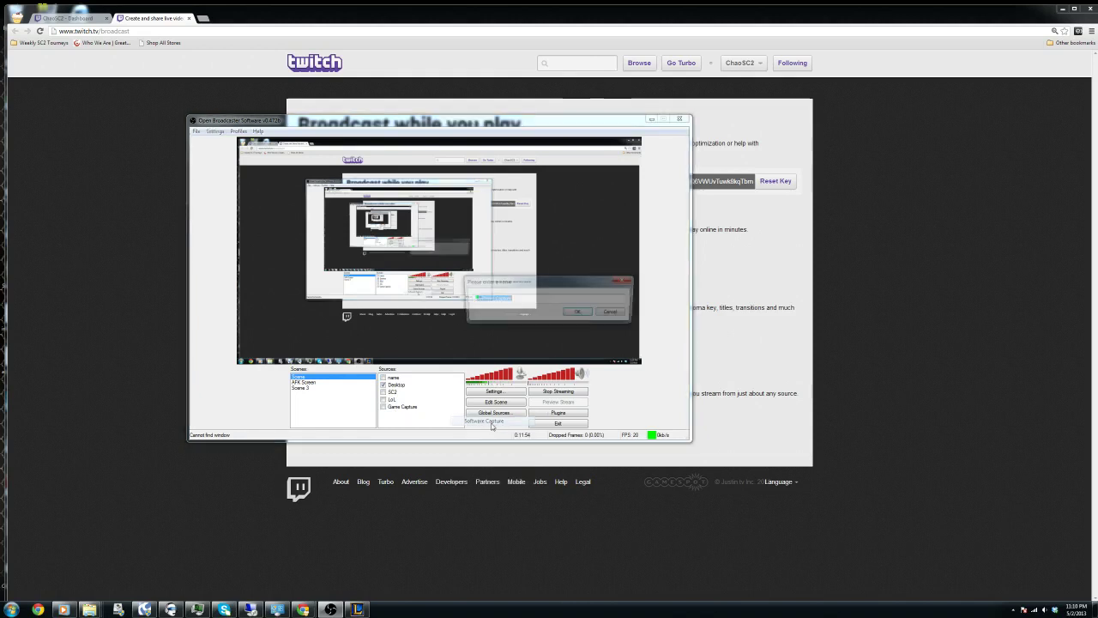
left_click(581, 315)
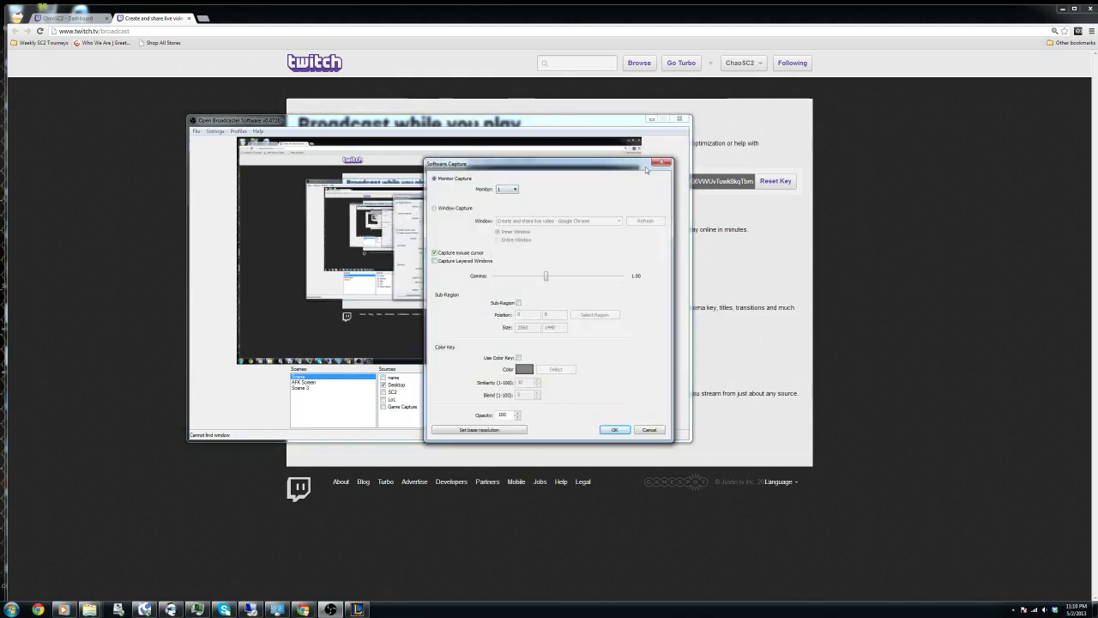
Add a webcam source with the default name Video Capture Device, then open Settings
right_click(420, 418)
mouse_move(461, 425)
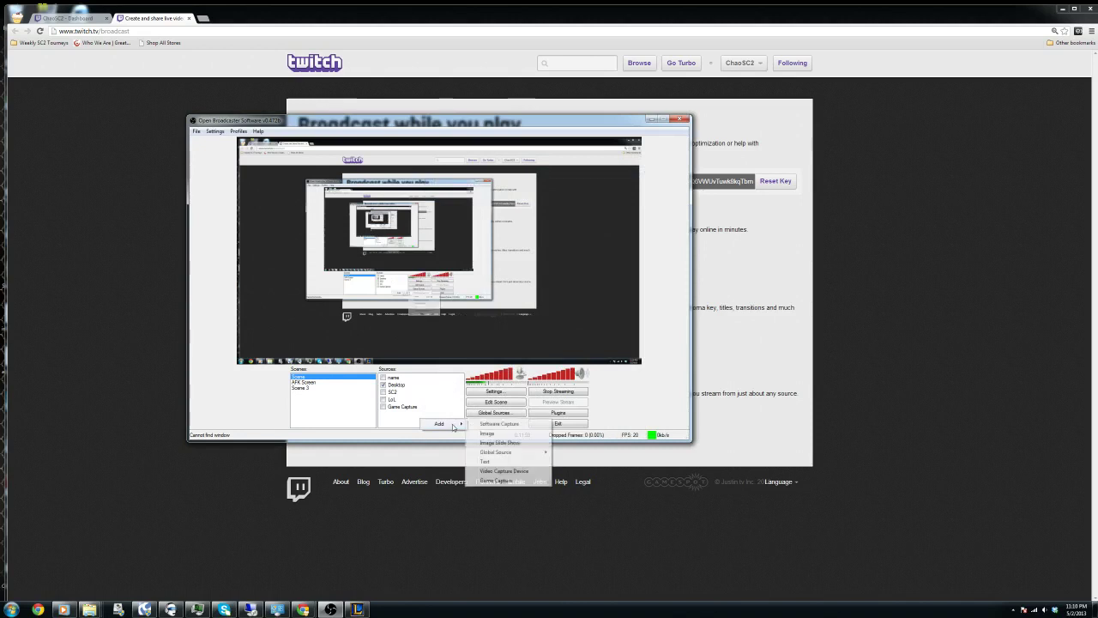
left_click(498, 470)
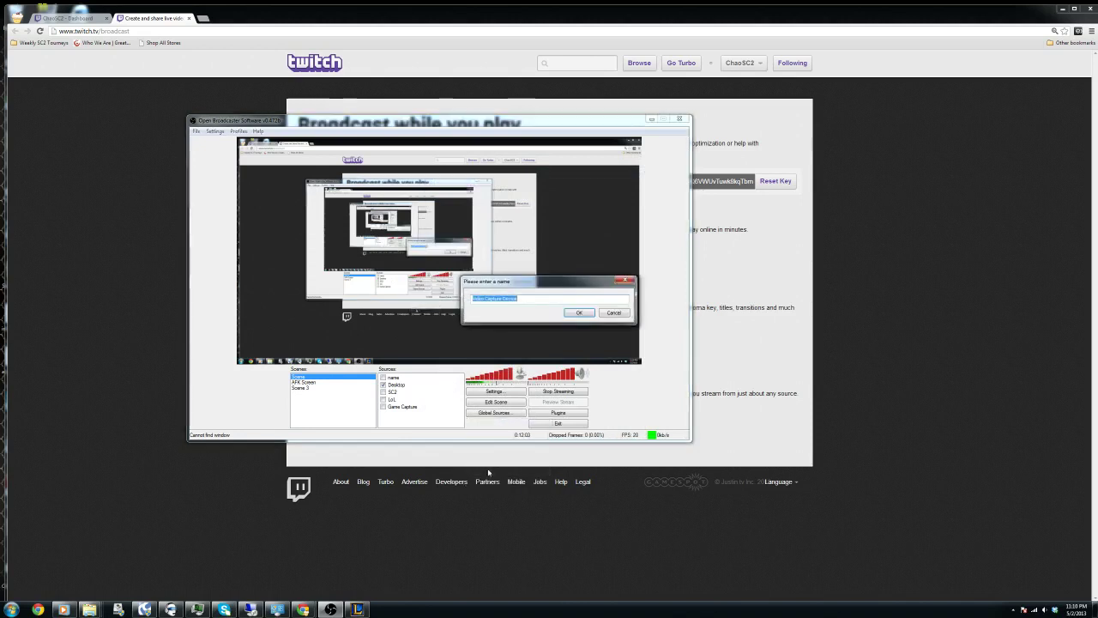
left_click(570, 313)
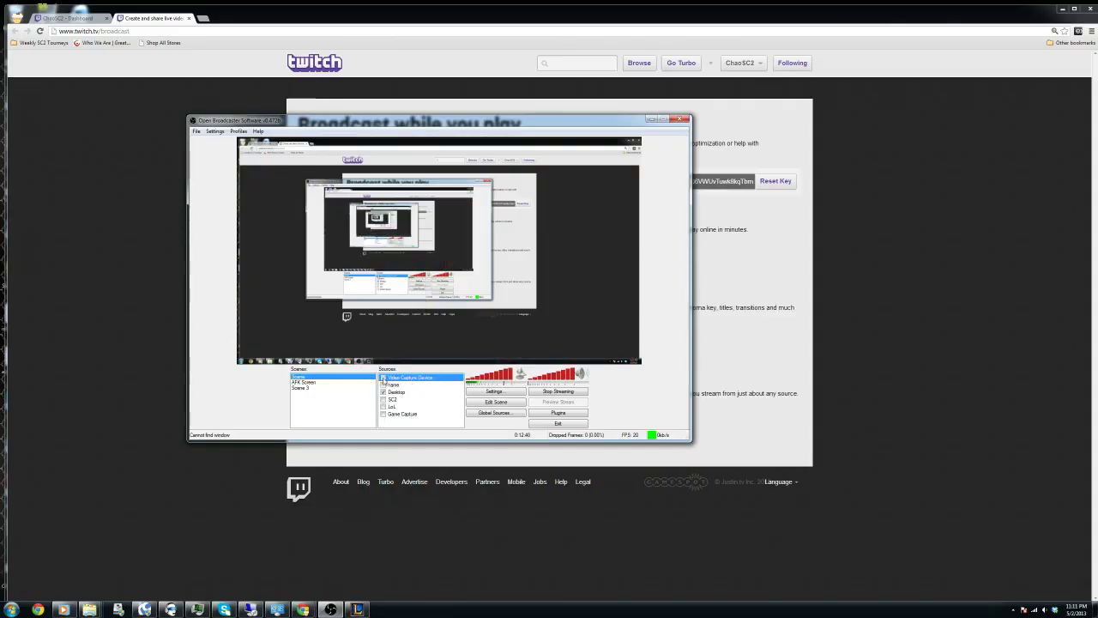
left_click(521, 392)
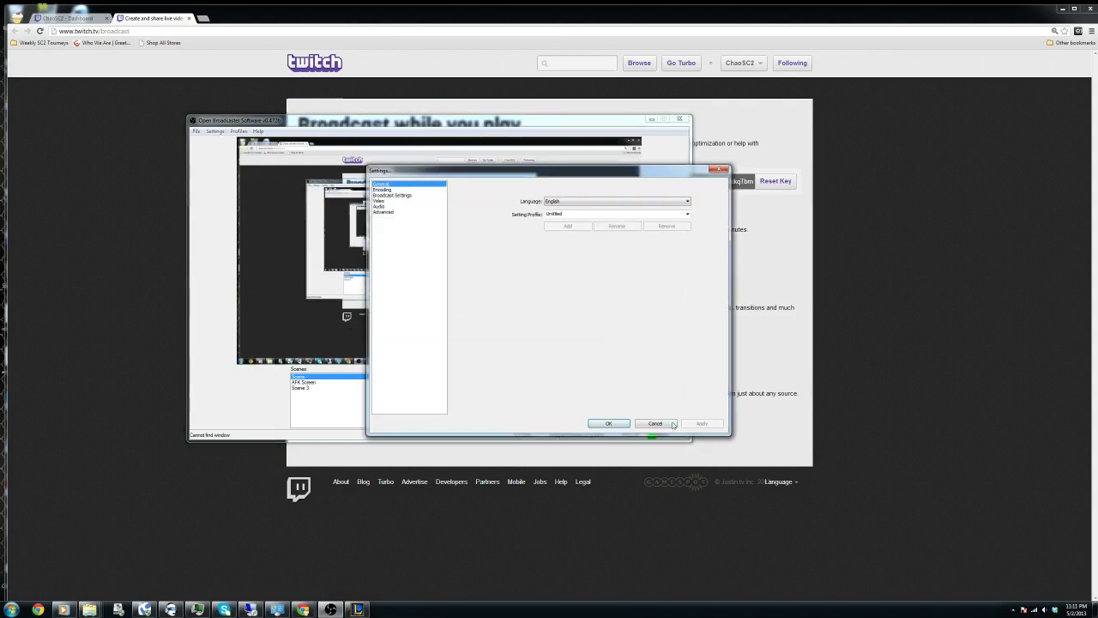
Close the Settings window and settings menu without making changes
left_click(654, 423)
left_click(212, 132)
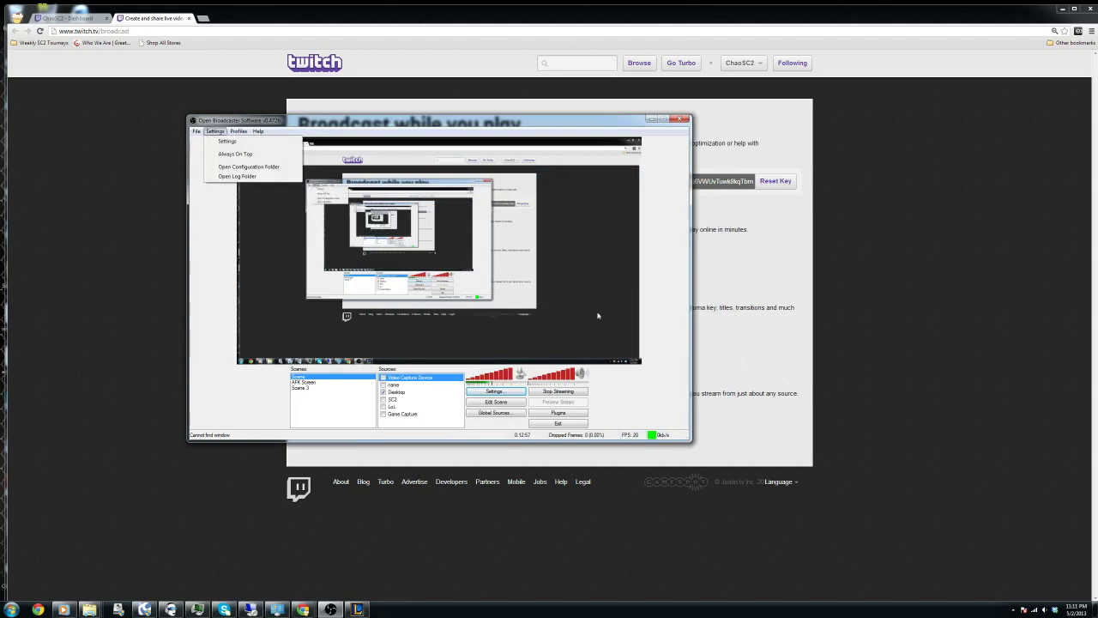
left_click(518, 434)
Enable Video Capture Device and shrink the webcam into the preview's bottom-right corner
left_click(506, 403)
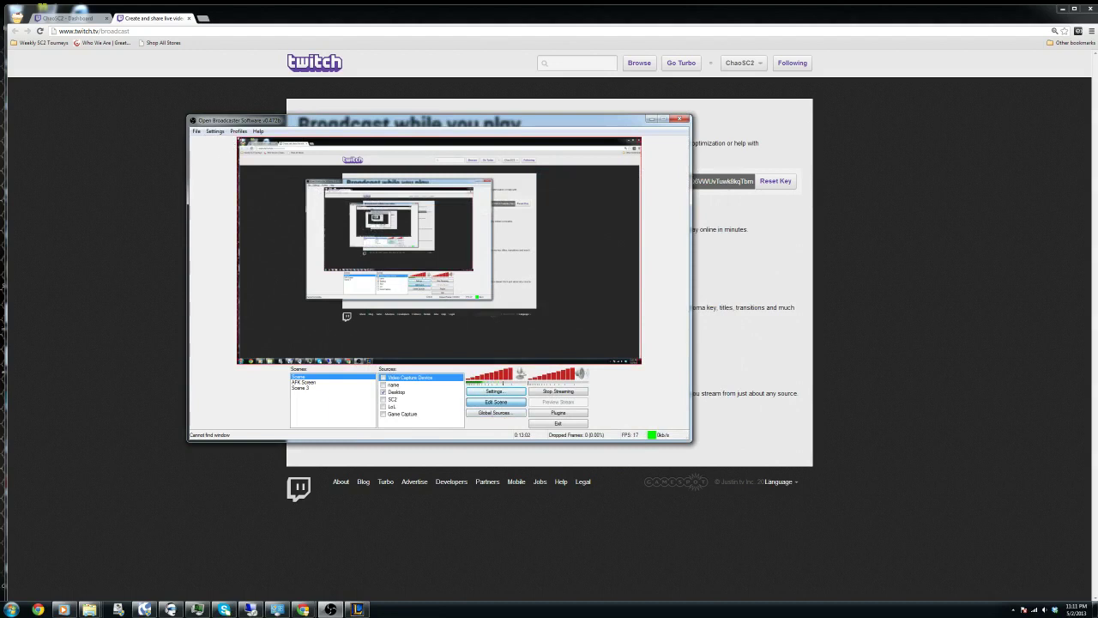
left_click_drag(241, 141, 343, 197)
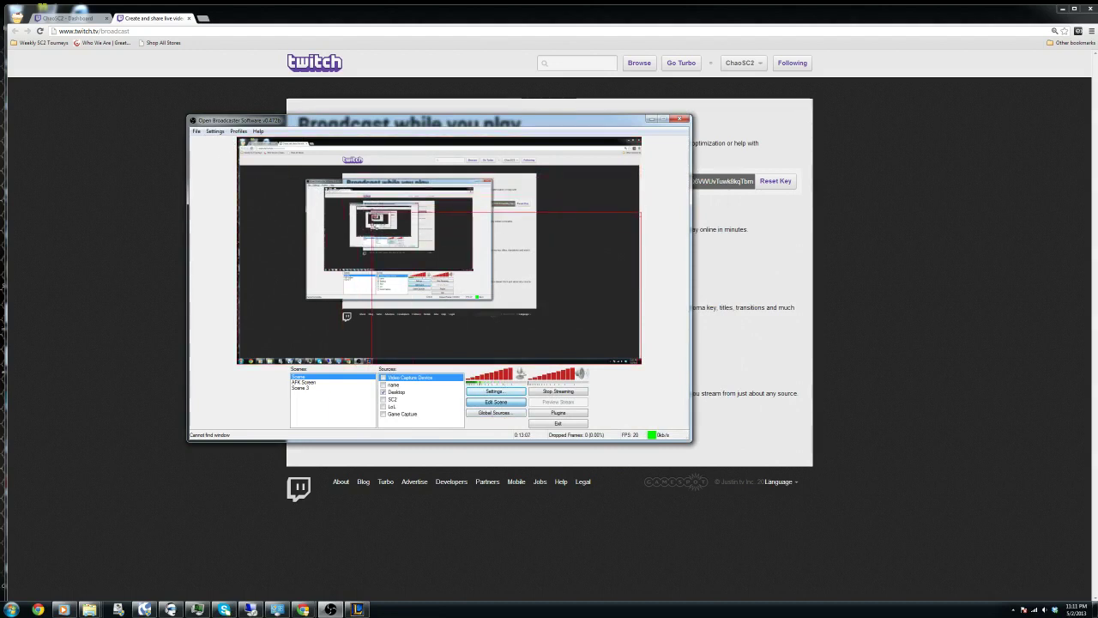
left_click(418, 385)
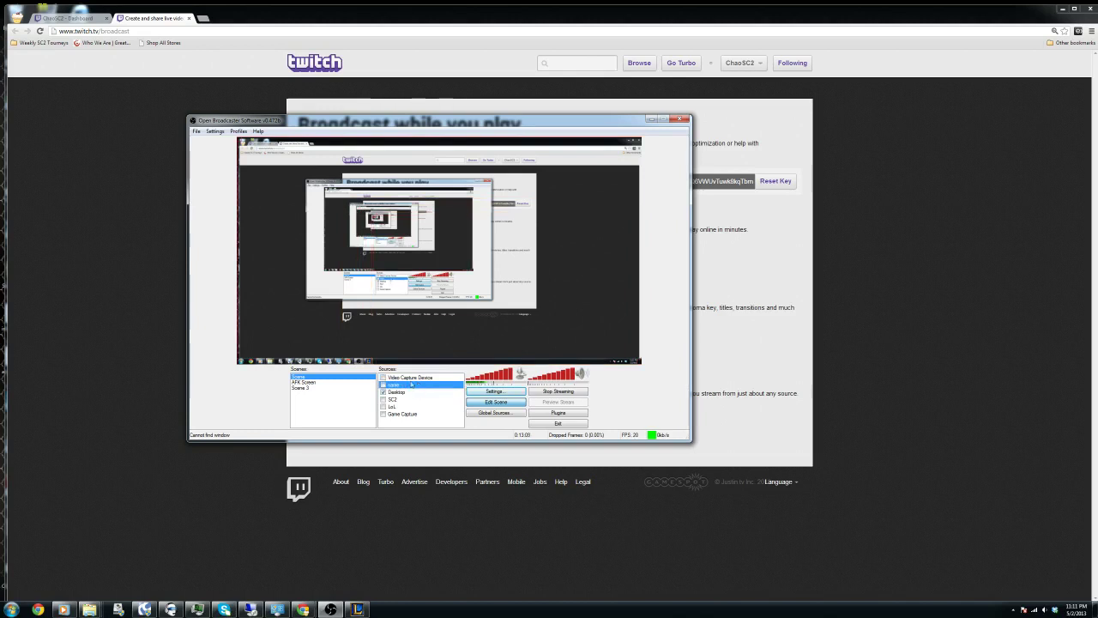
left_click(384, 385)
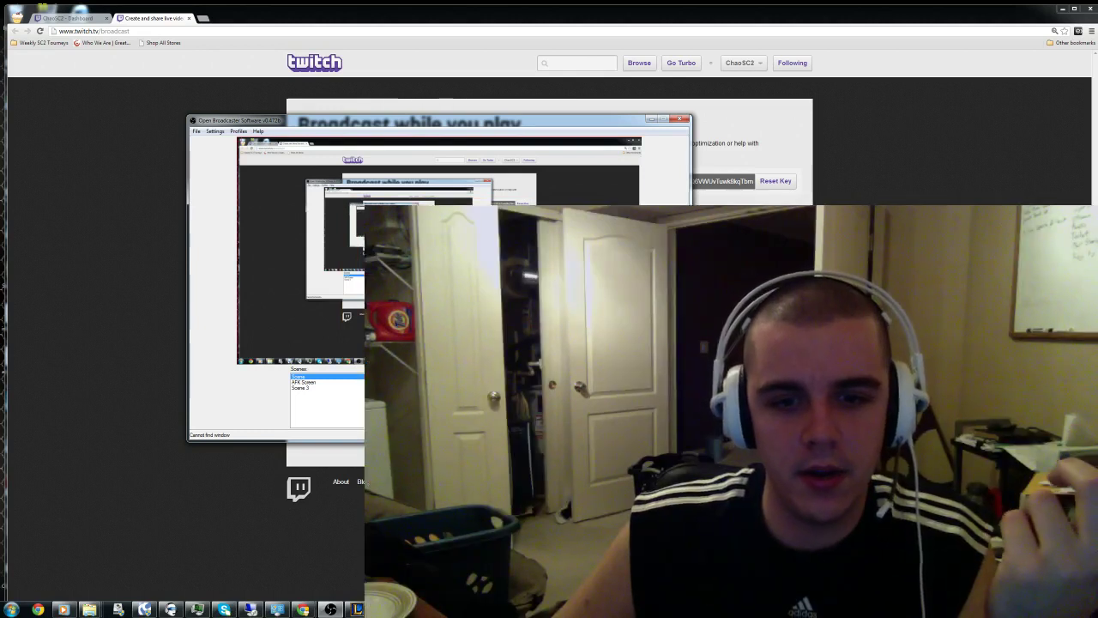
left_click_drag(371, 212, 590, 357)
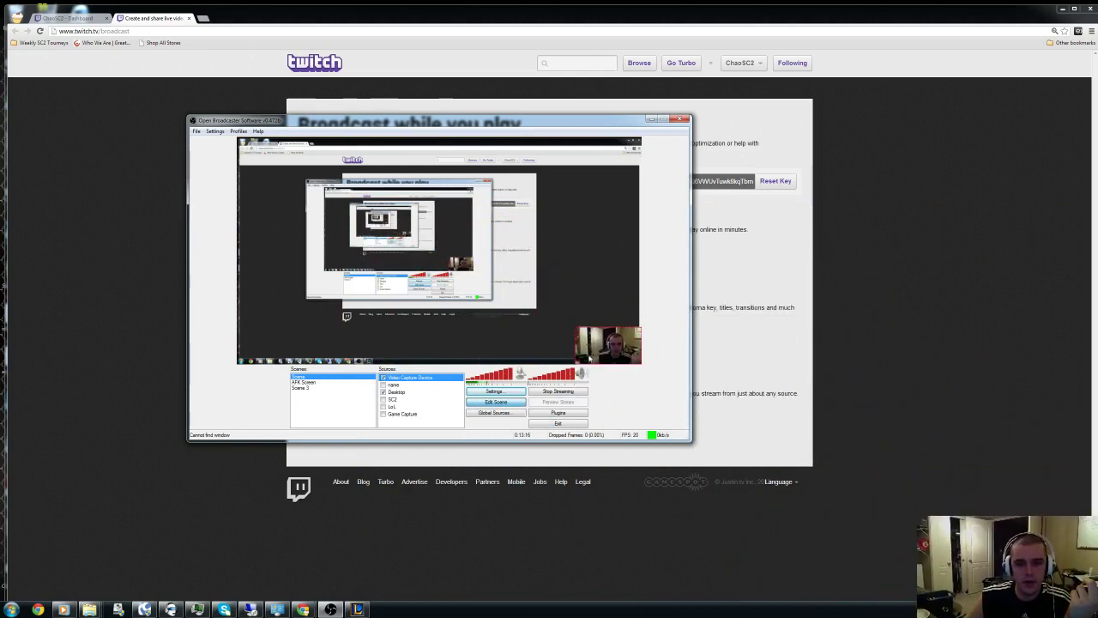
left_click(496, 401)
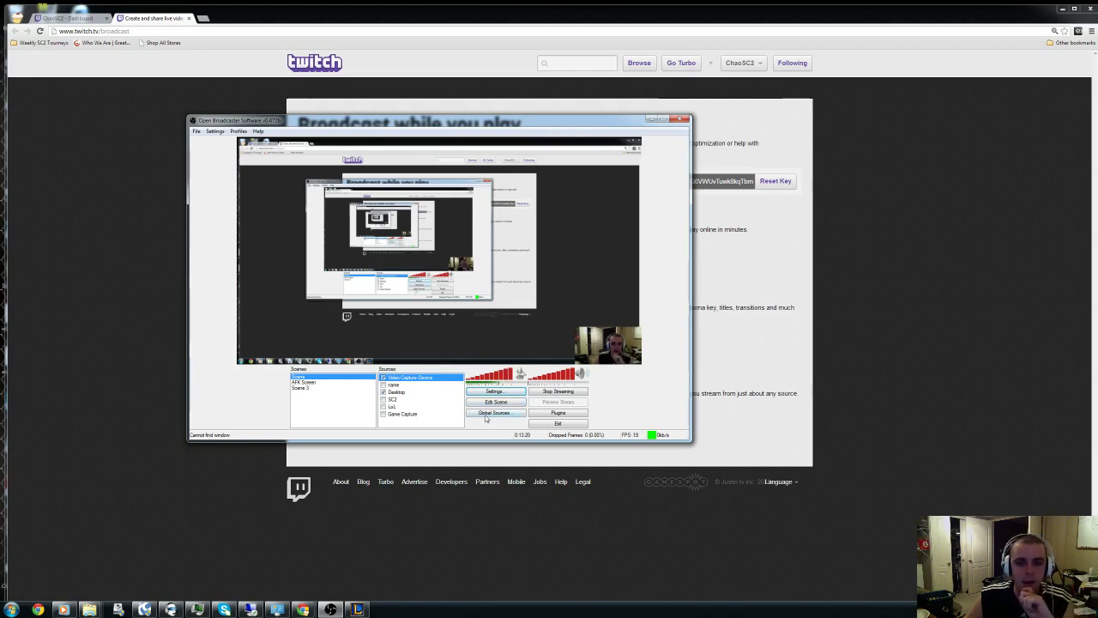
Review and close the Global Sources list, then show the installed Plugins
left_click(486, 415)
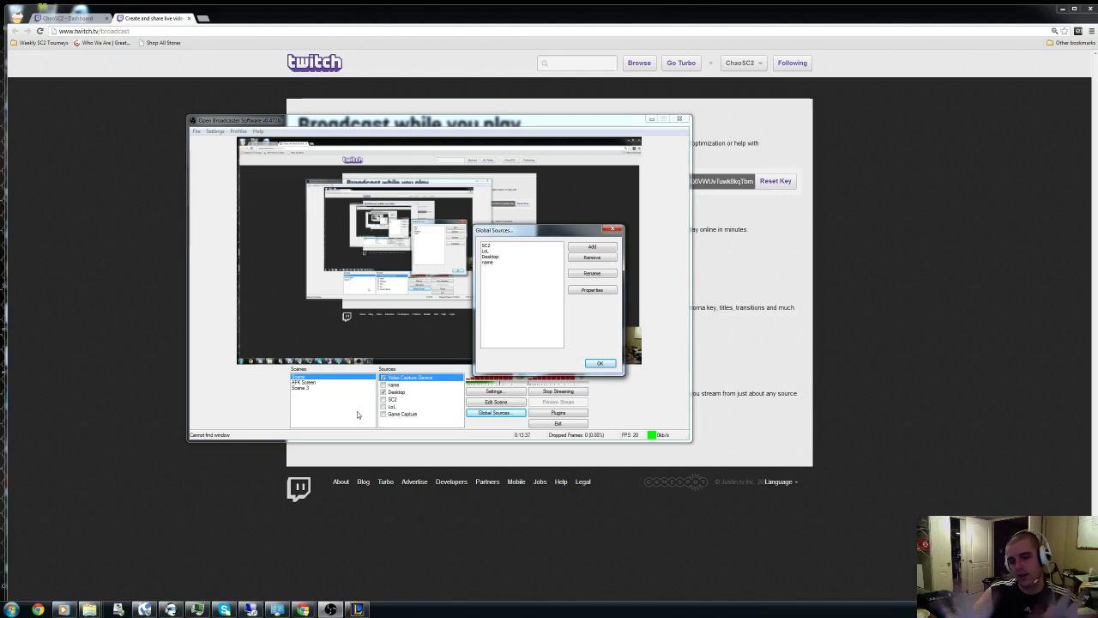
left_click(605, 365)
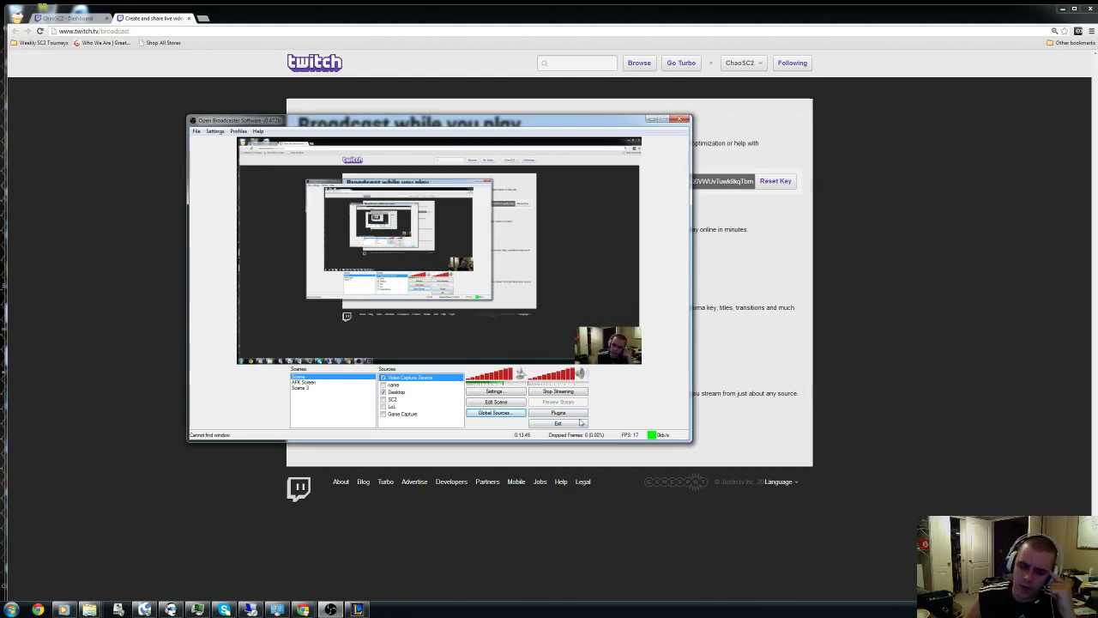
left_click(572, 415)
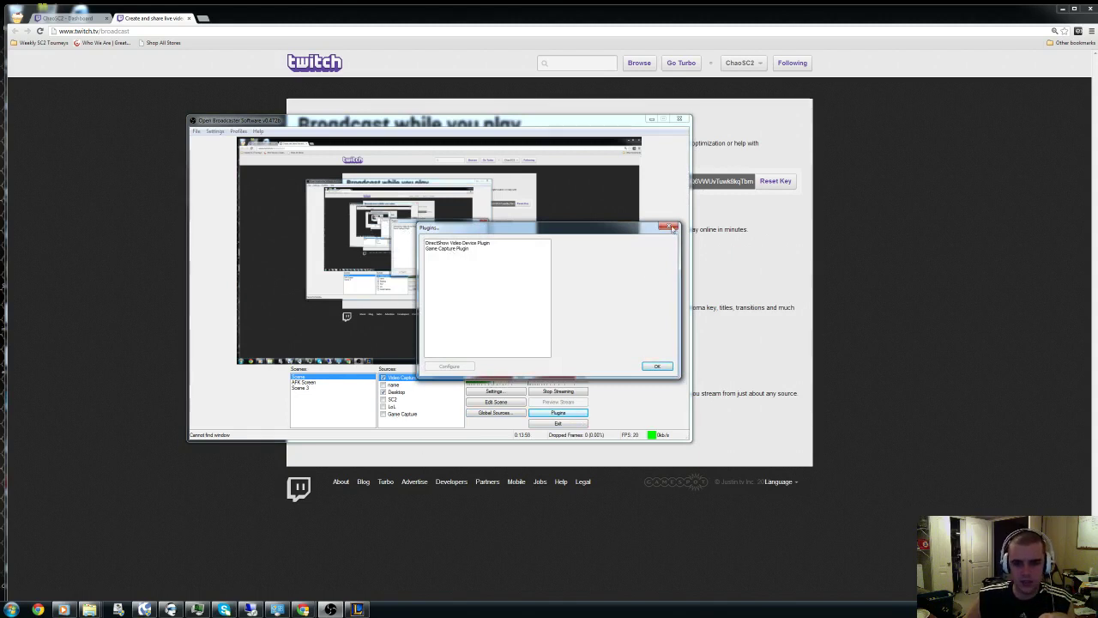
Close Plugins and start a global Game Capture source named 'minecraft'
left_click(653, 368)
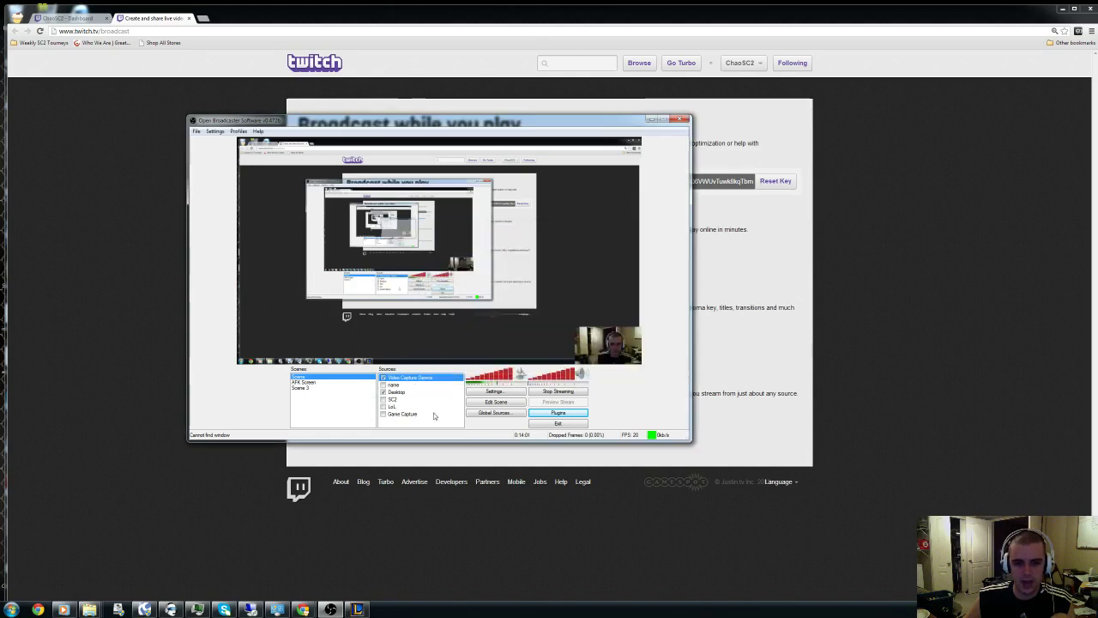
left_click(487, 414)
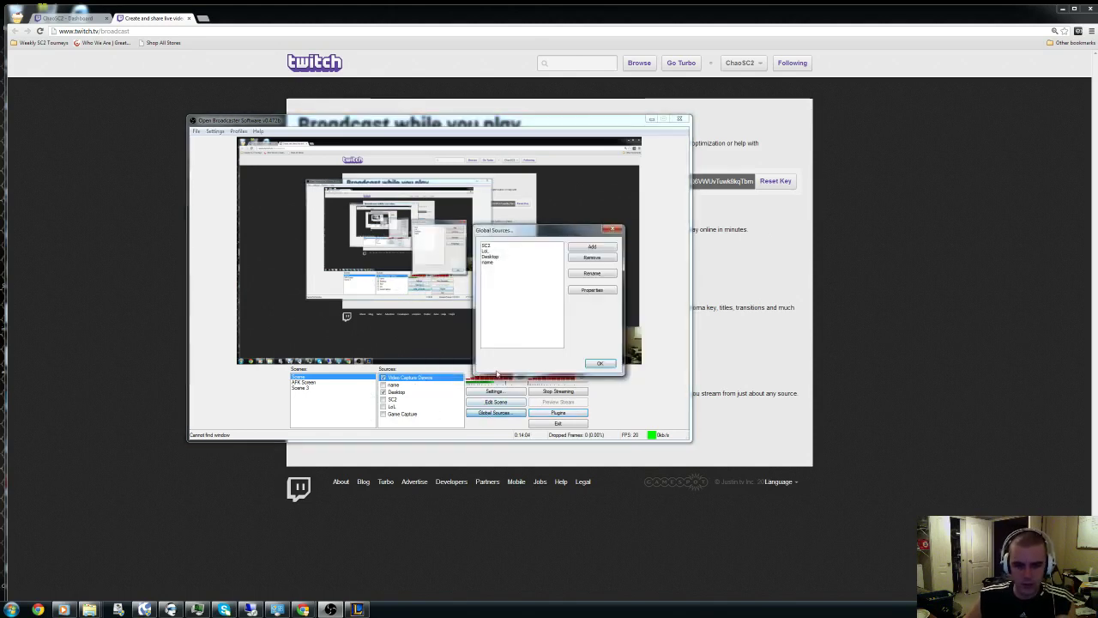
left_click(592, 246)
left_click(644, 300)
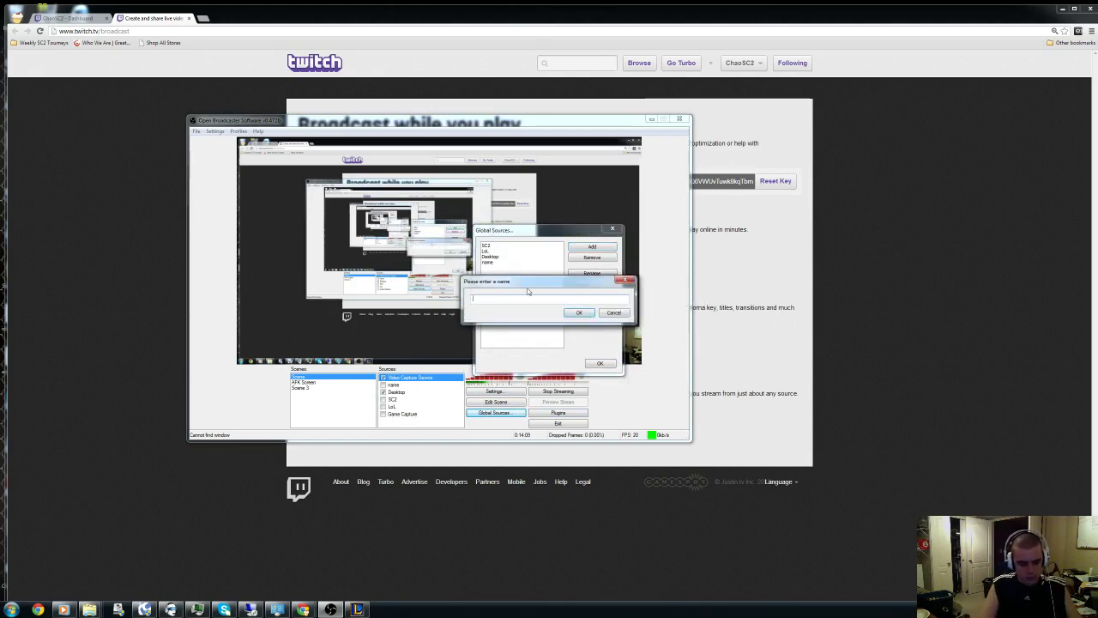
type("minecraft")
key("Return")
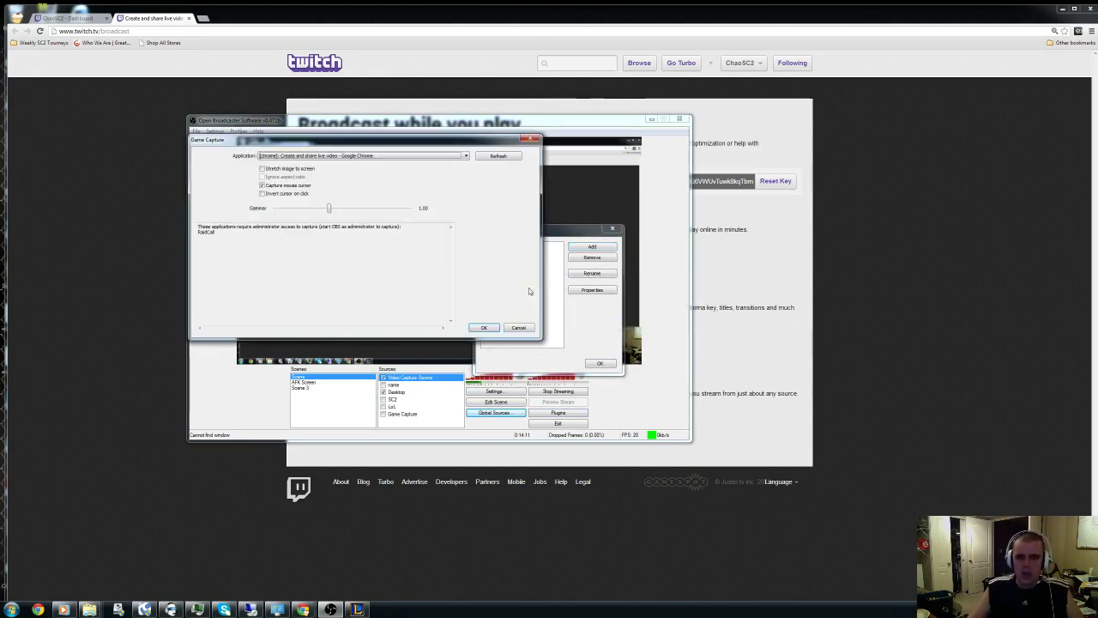
Cancel the 'minecraft' game capture, close Global Sources, and bring Twitch's broadcast page forward
left_click(334, 158)
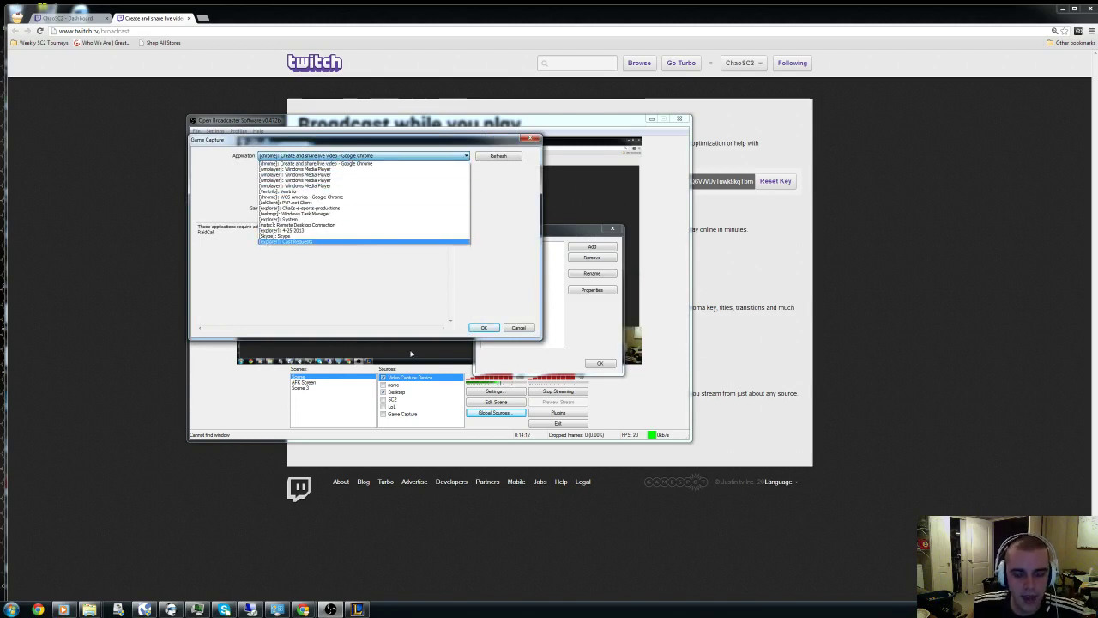
left_click(516, 333)
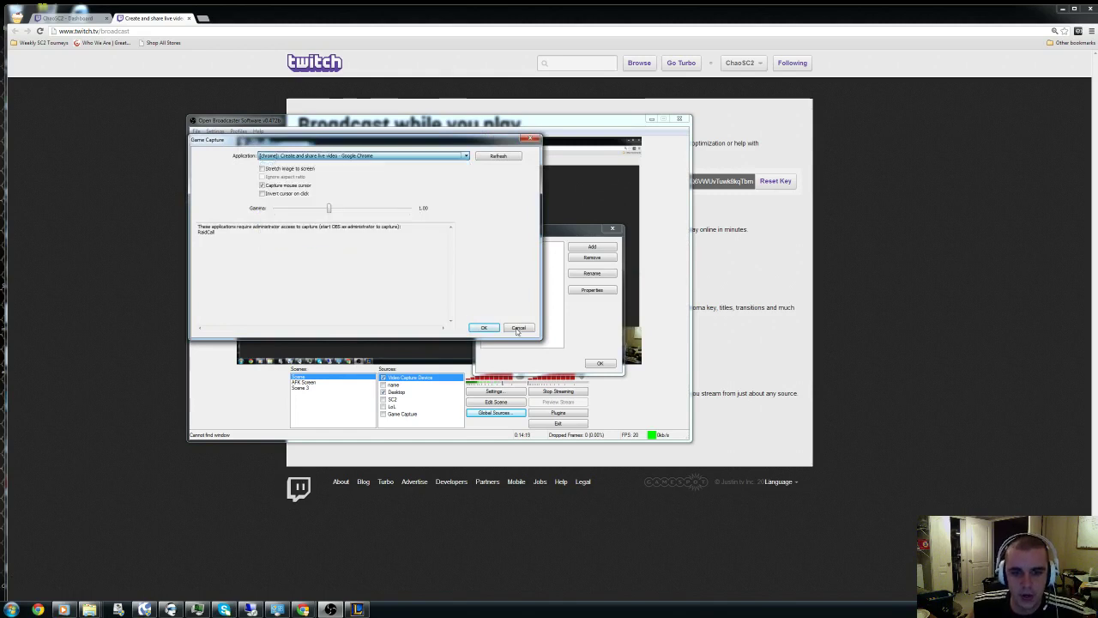
left_click(515, 328)
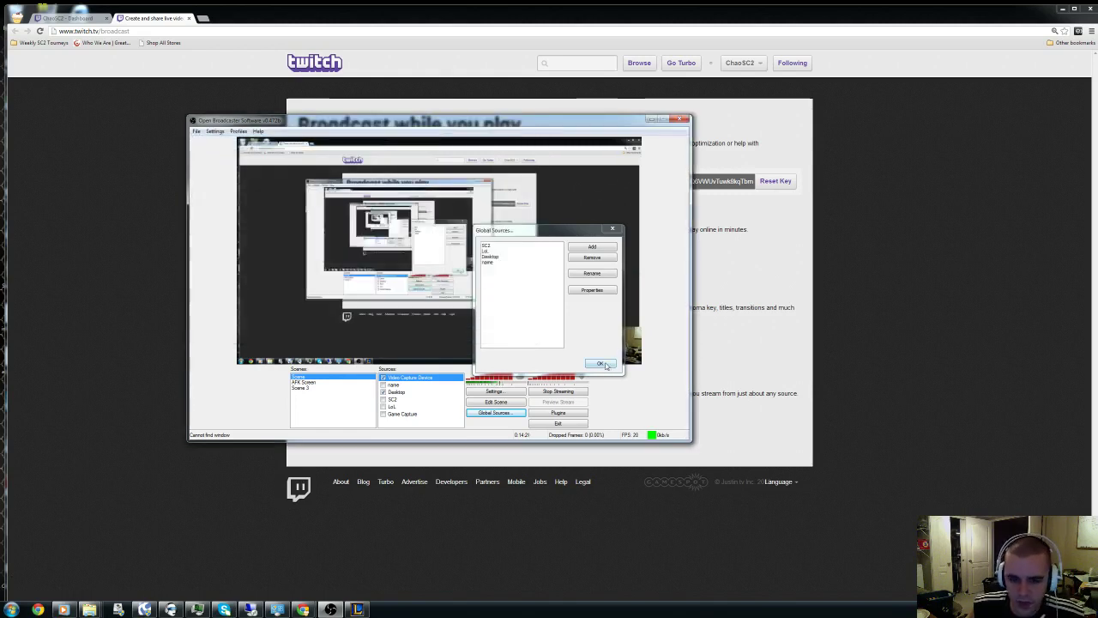
left_click(600, 363)
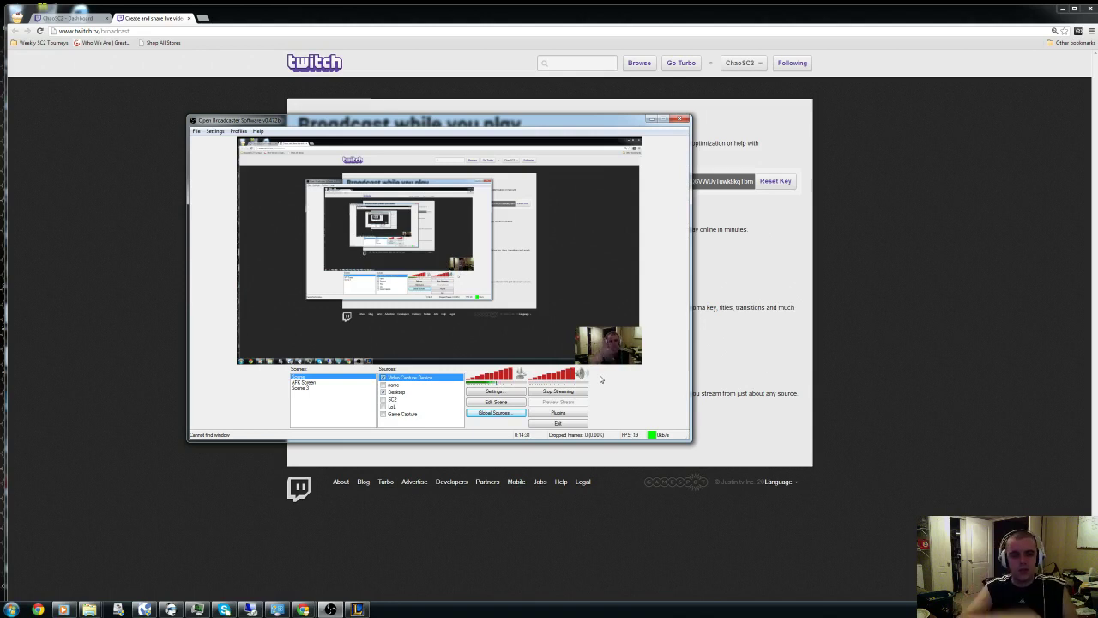
left_click(932, 201)
Open Twitch's Broadcaster Dashboard, hide the League of Legends client, and shrink OBS over it
mouse_move(726, 66)
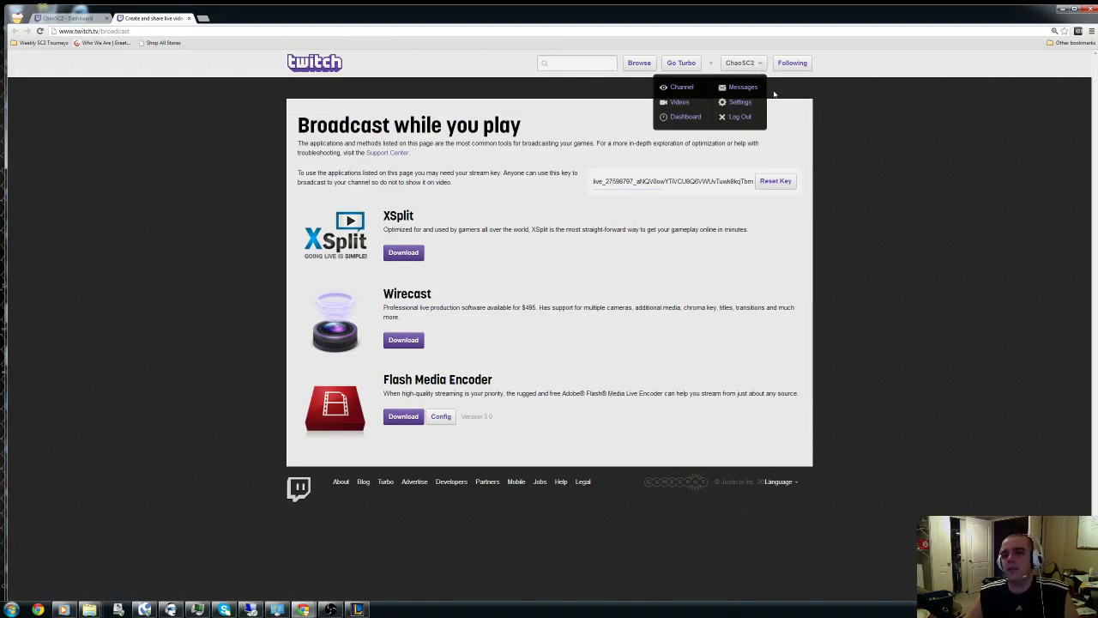
left_click(686, 120)
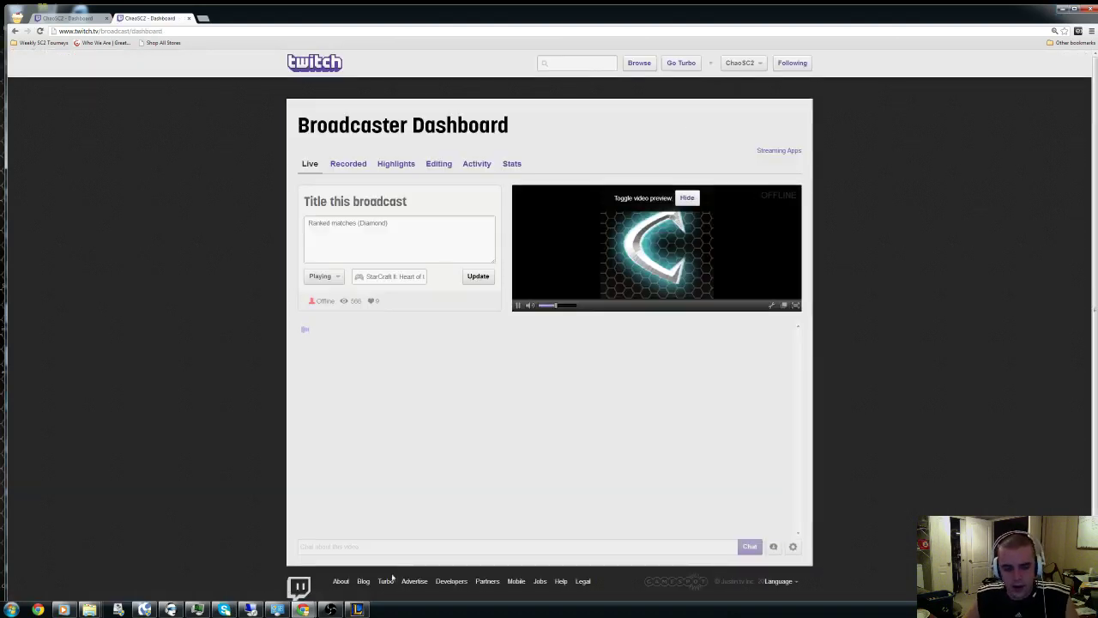
left_click(356, 609)
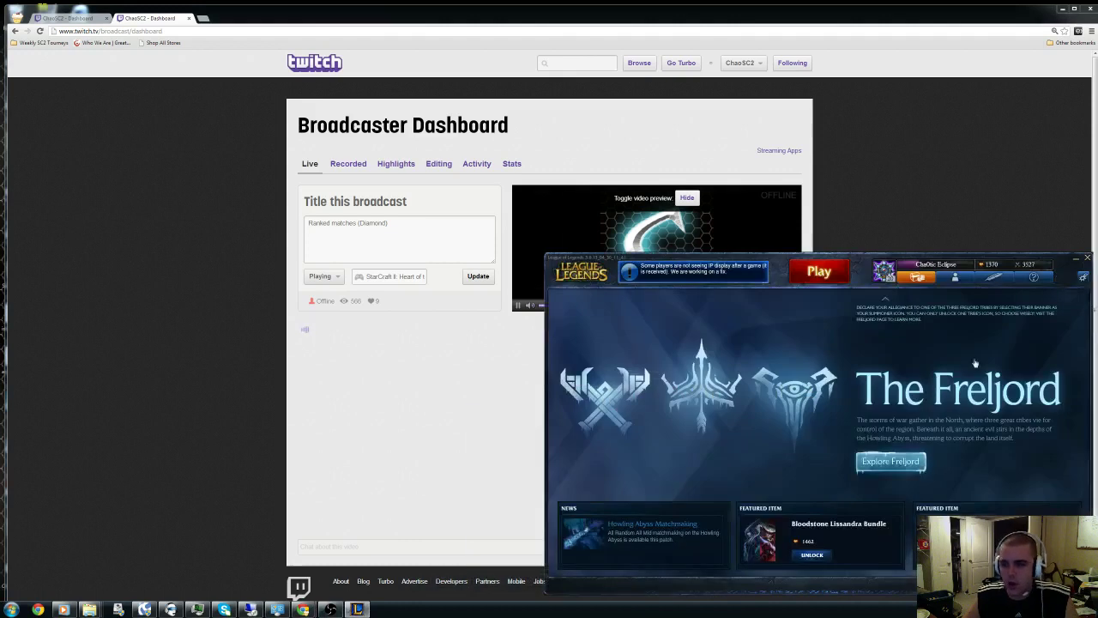
left_click(1075, 259)
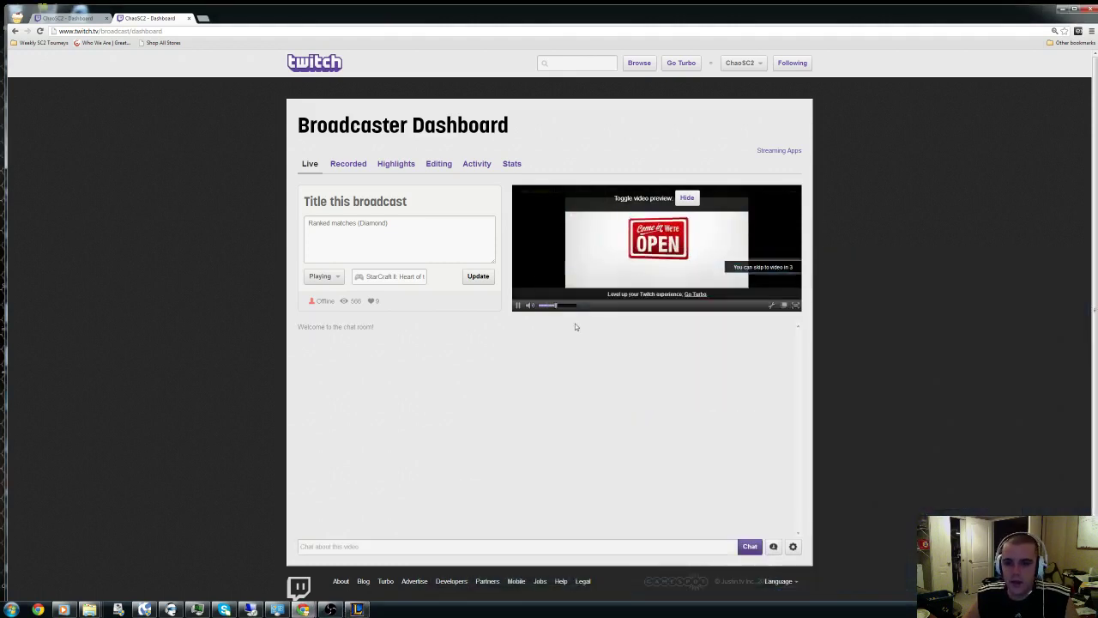
left_click(330, 609)
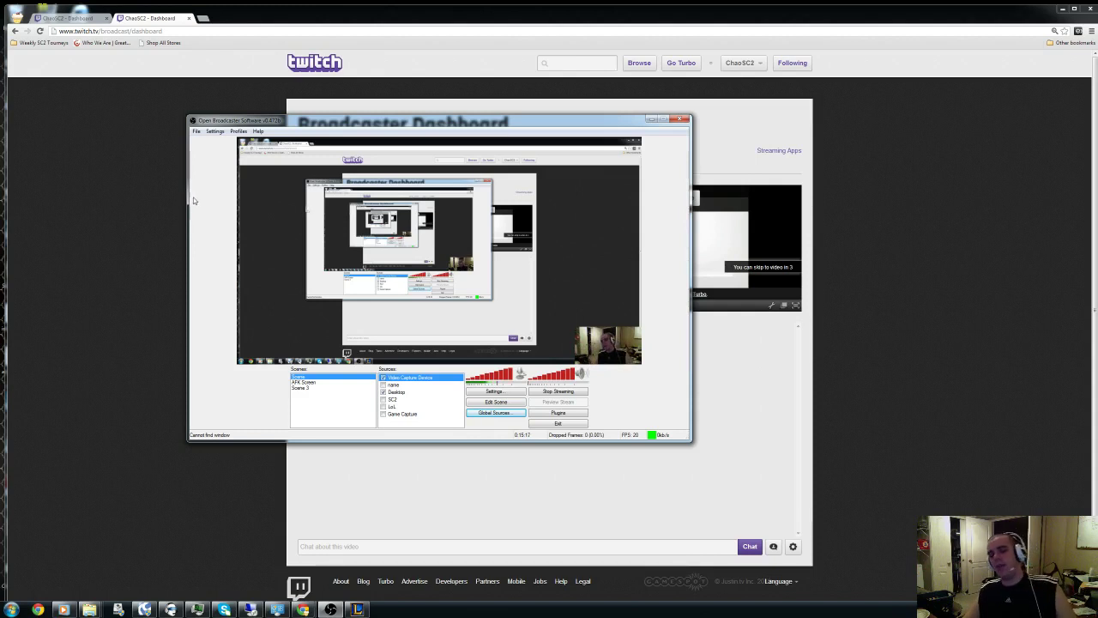
left_click_drag(187, 441, 485, 256)
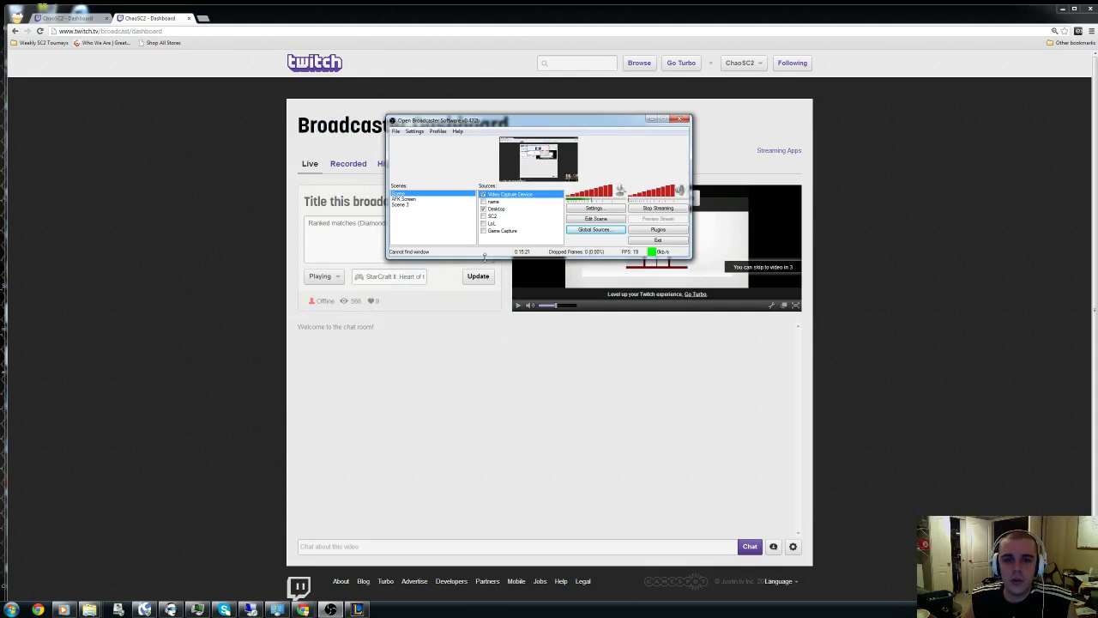